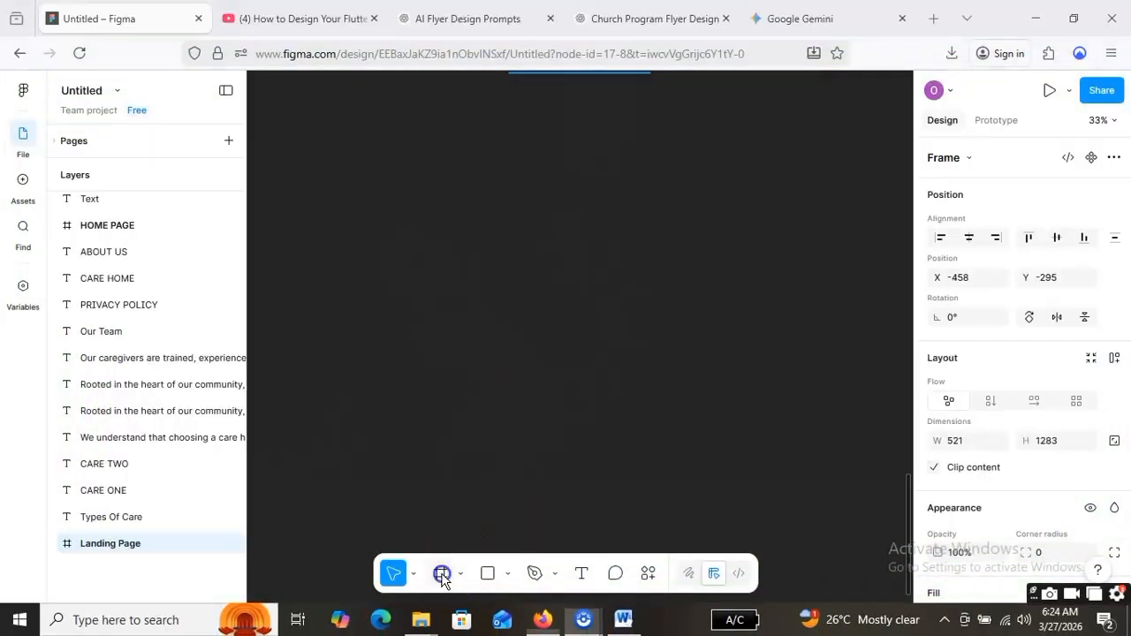
Draw a frame about 1687 × 855 on the empty canvas and move it to about X -1034, Y 6081
left_click(442, 574)
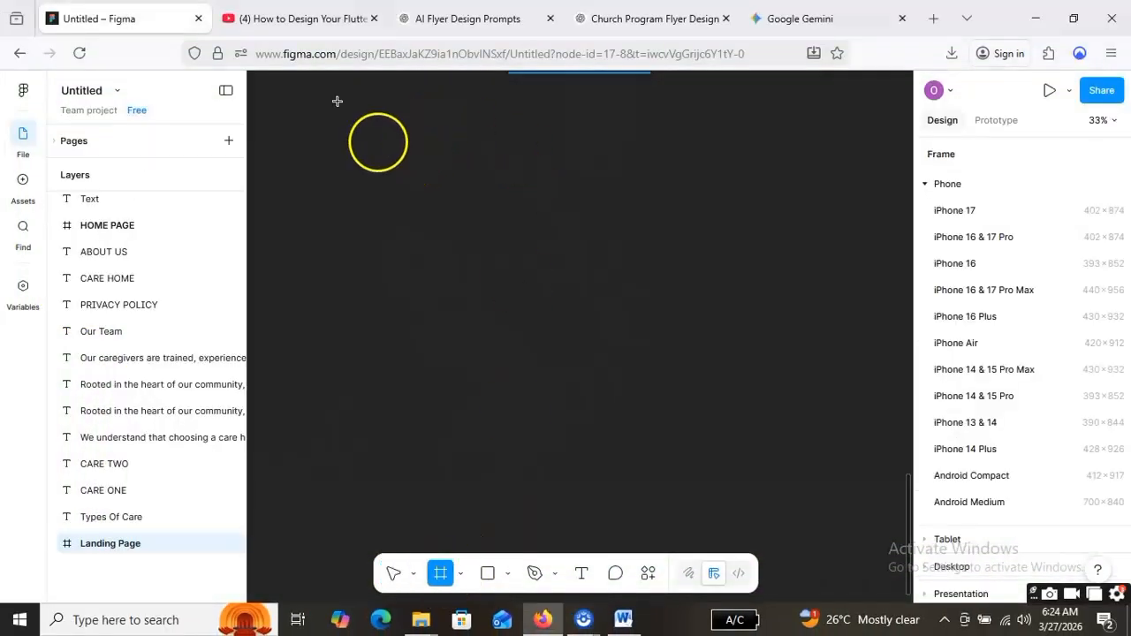
mouse_move(388, 177)
left_mouse_down()
mouse_move(739, 400)
mouse_move(810, 423)
mouse_move(849, 410)
left_mouse_up()
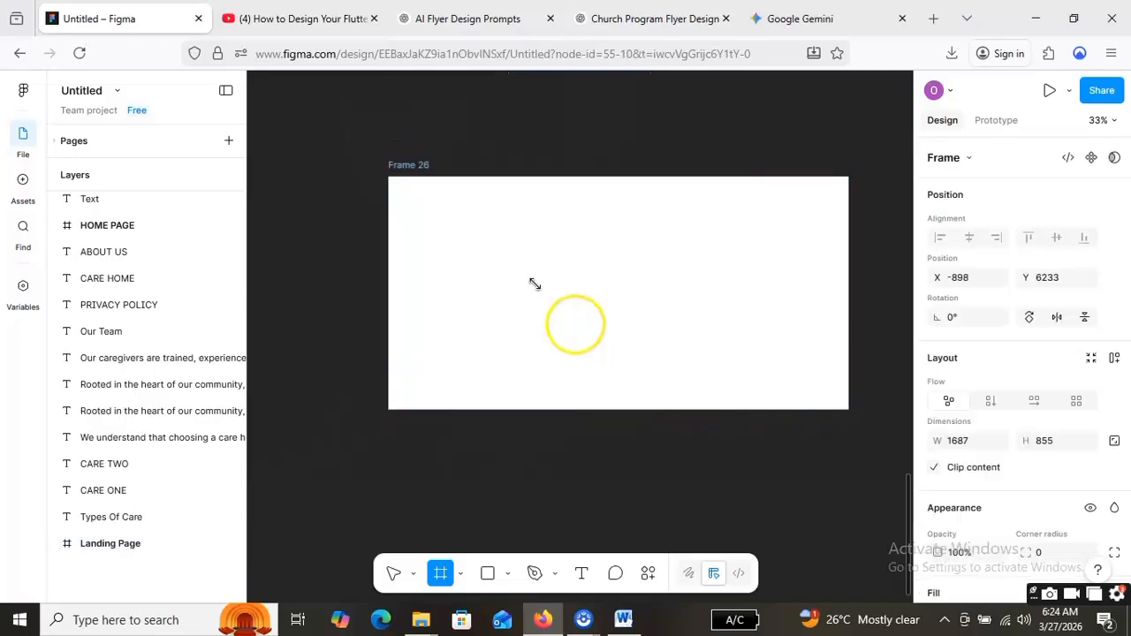
left_click(455, 204)
left_click_drag(448, 198, 403, 166)
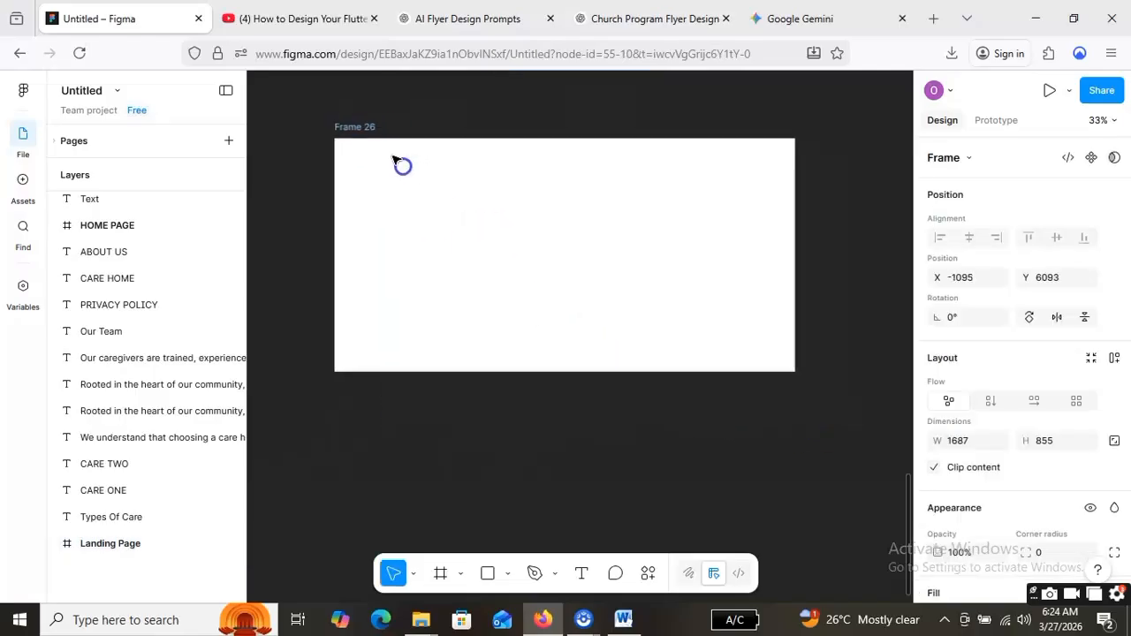
left_click(688, 349)
left_click_drag(740, 321, 757, 319)
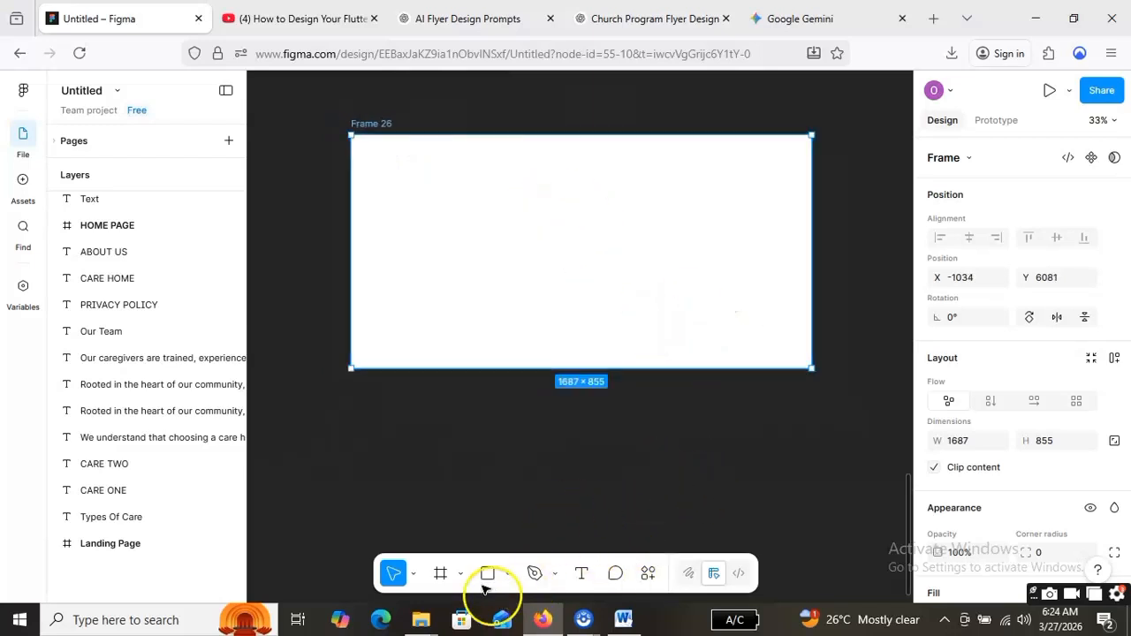
Draw a narrow vertical frame about 79 × 361 in the left half of the large frame, undoing the accidental rotation
left_click(442, 578)
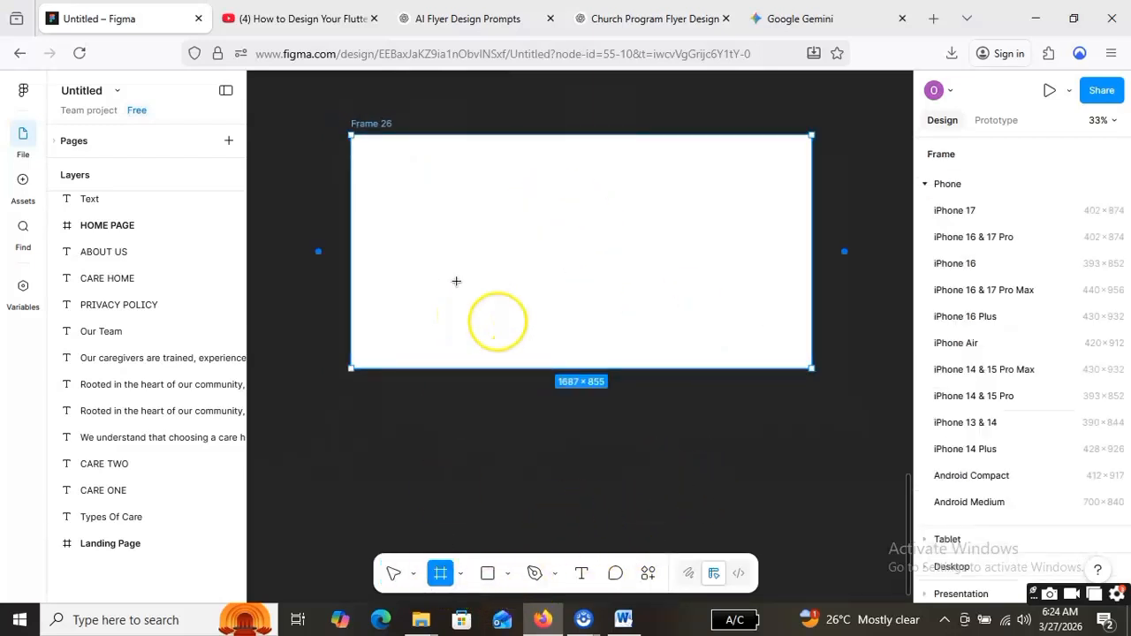
mouse_move(455, 216)
left_mouse_down()
mouse_move(457, 302)
mouse_move(504, 318)
mouse_move(488, 315)
mouse_move(478, 281)
left_mouse_up()
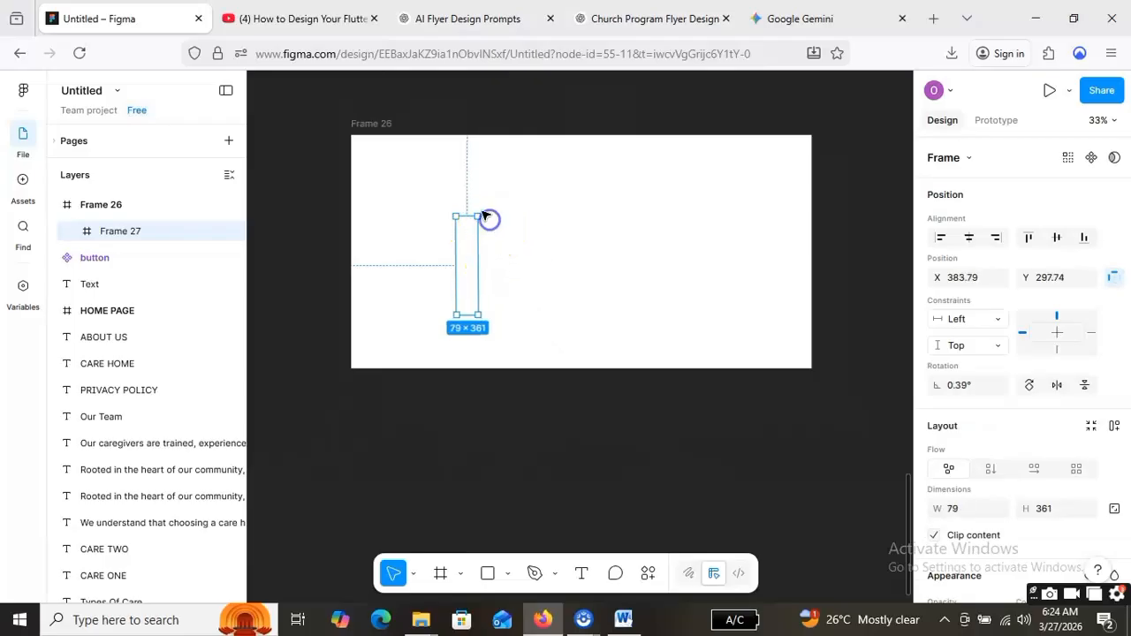
key("ctrl+z")
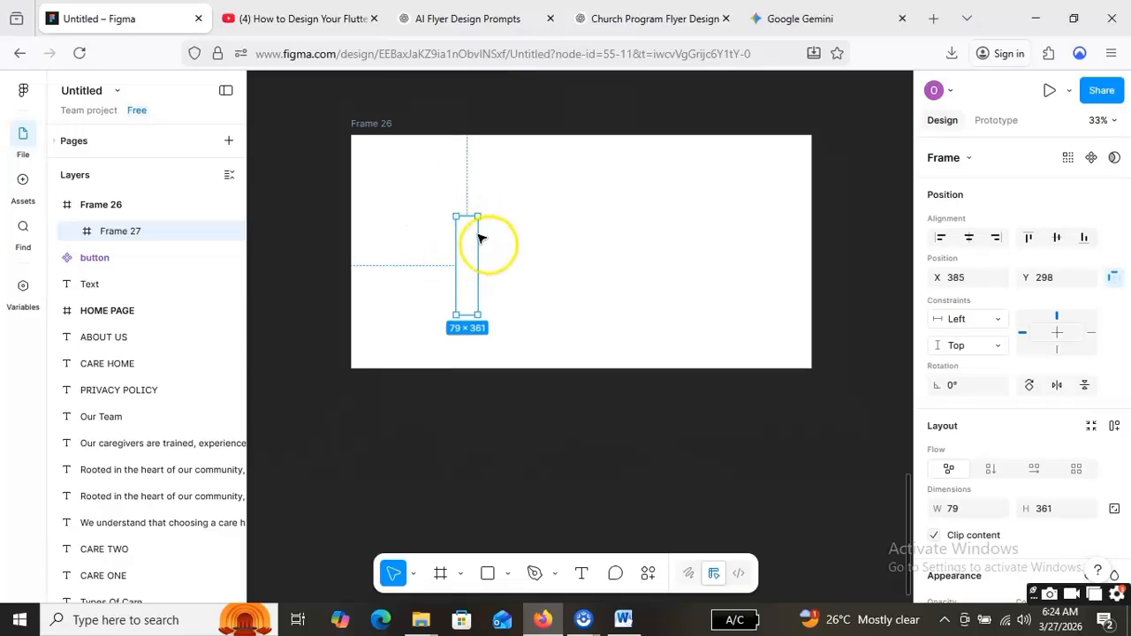
left_click(484, 220)
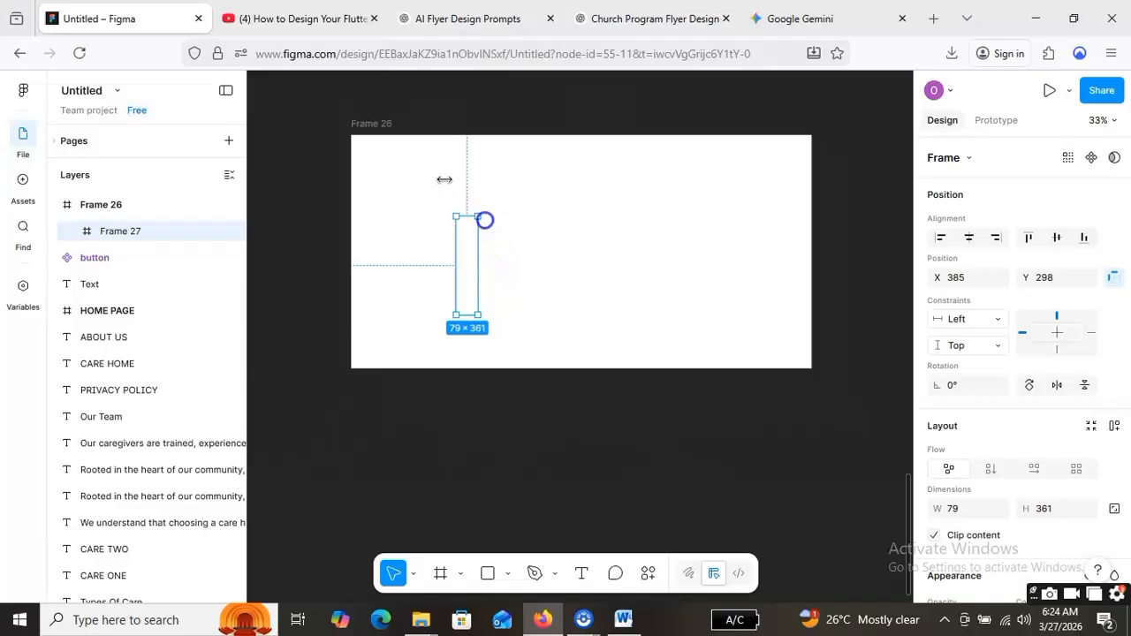
left_click(493, 232)
Add a solid green fill, 009829, to the narrow vertical frame
left_click(460, 254)
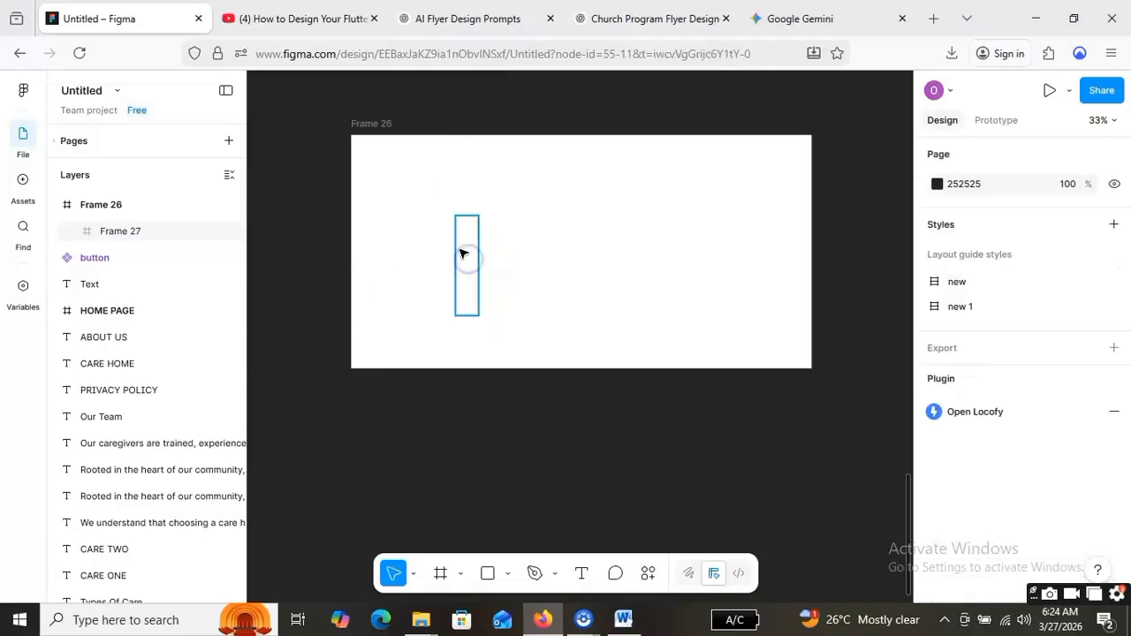
scroll(1016, 389, "down", 5)
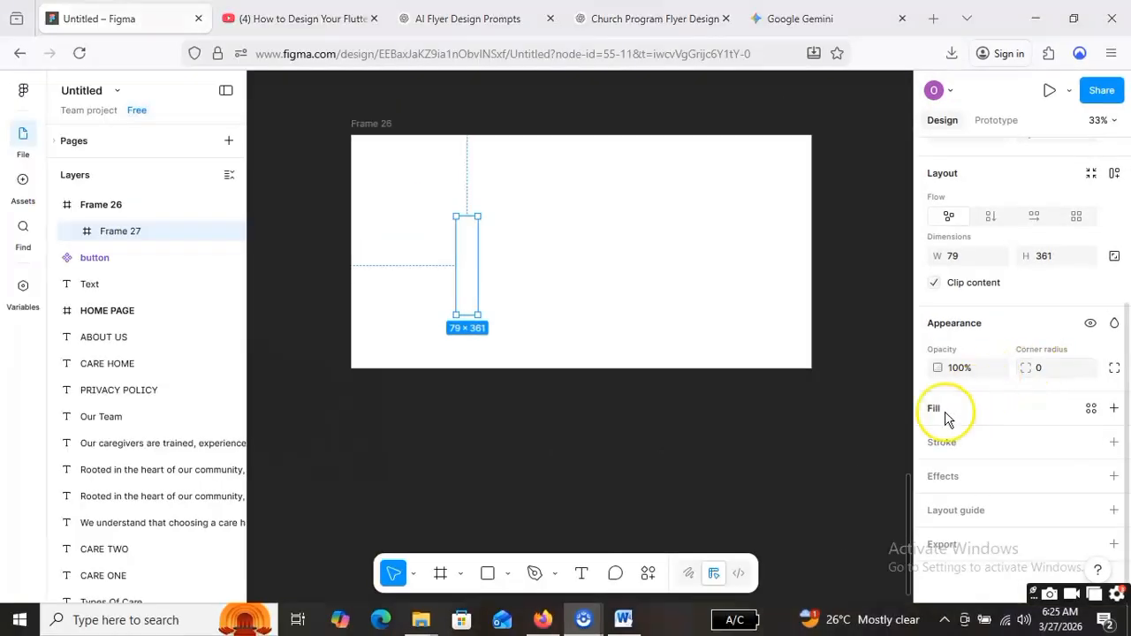
left_click(1113, 409)
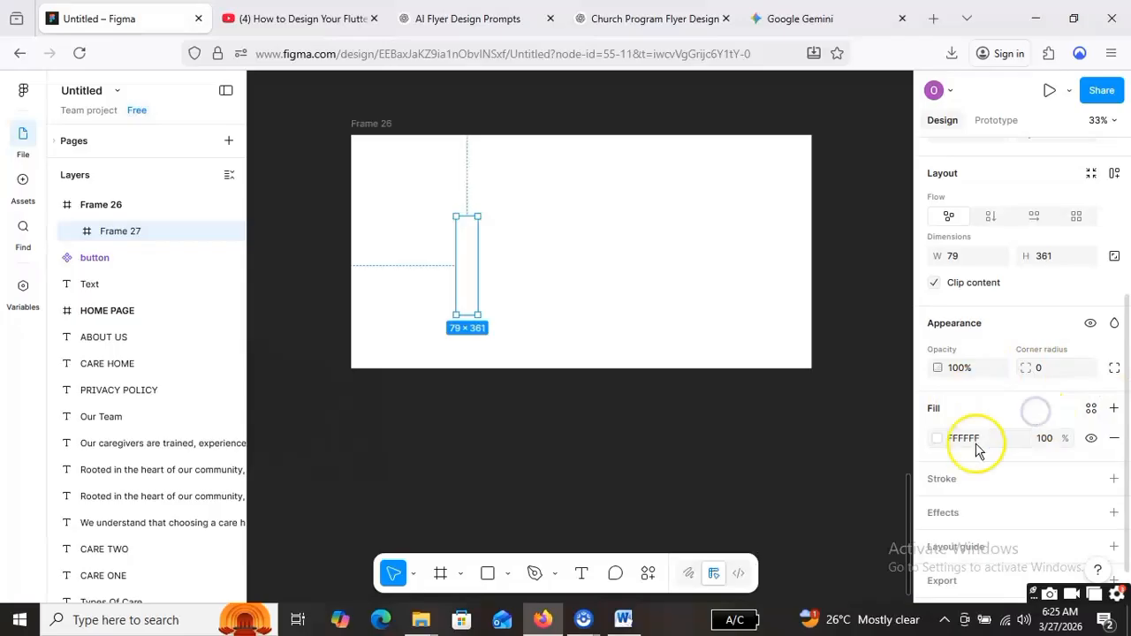
left_click(936, 438)
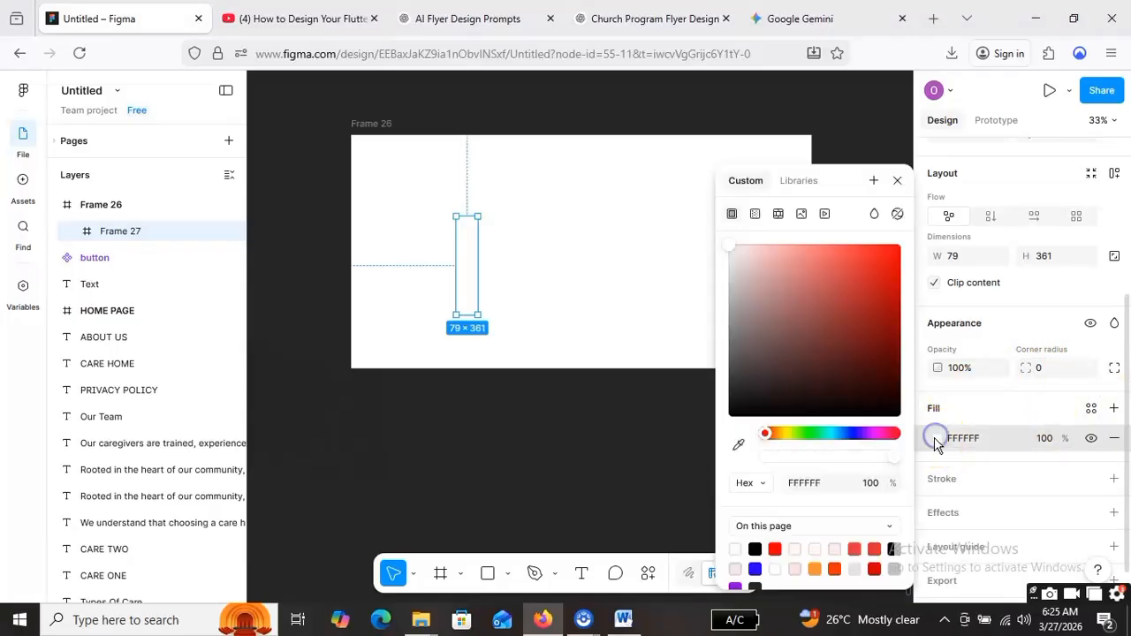
left_click(811, 434)
left_click_drag(821, 399, 901, 327)
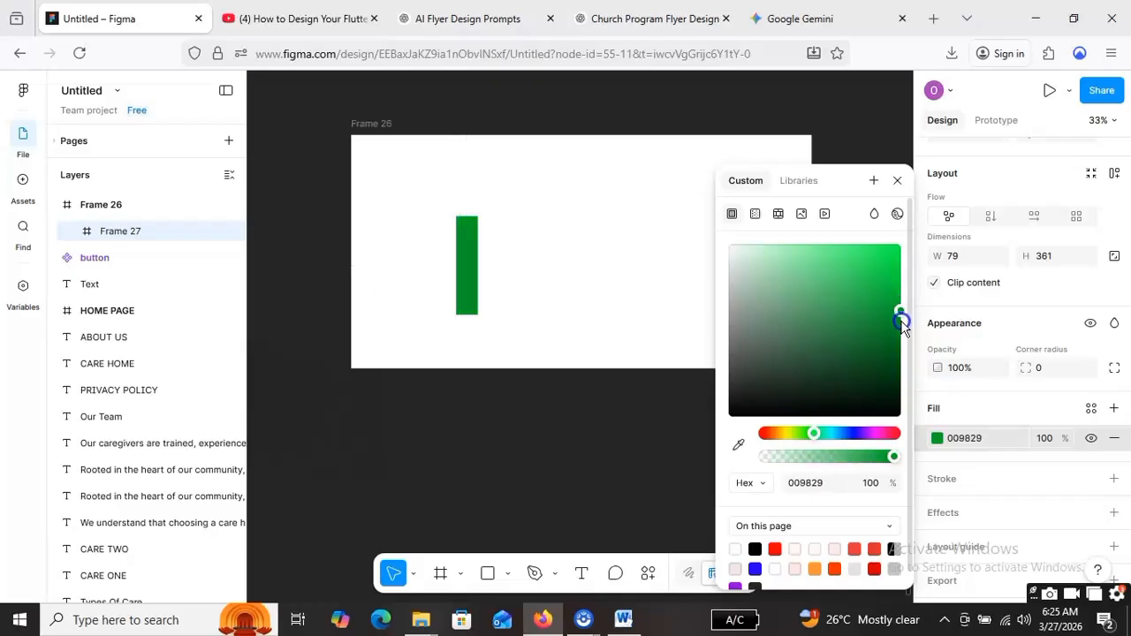
Set the green bar's corner radius to 5
left_click(1010, 318)
left_click(1048, 369)
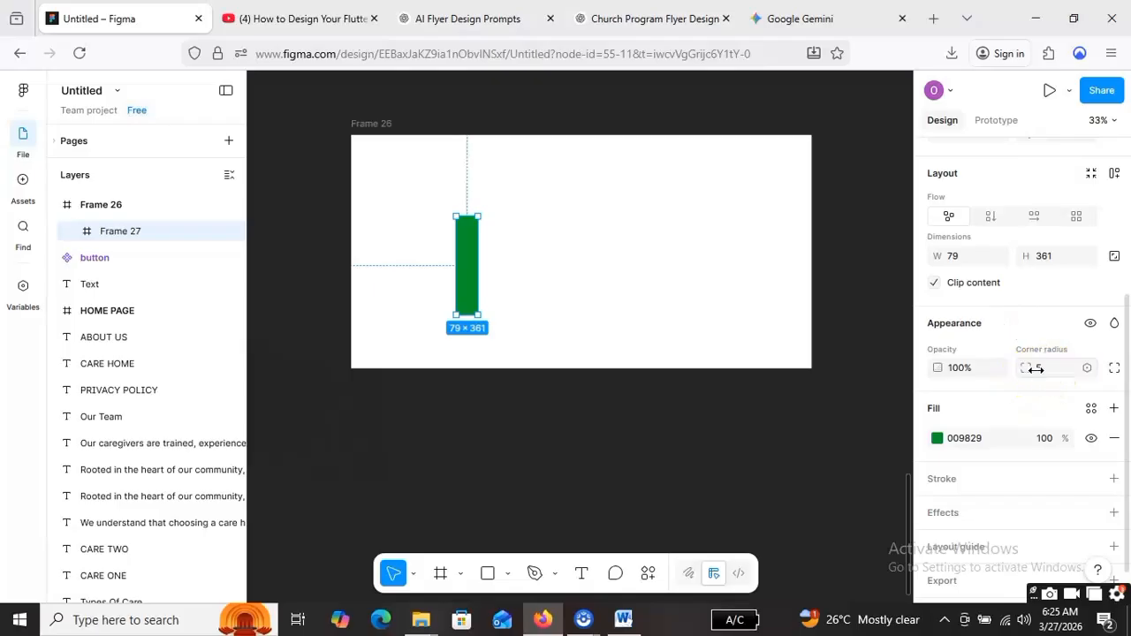
left_click(575, 316)
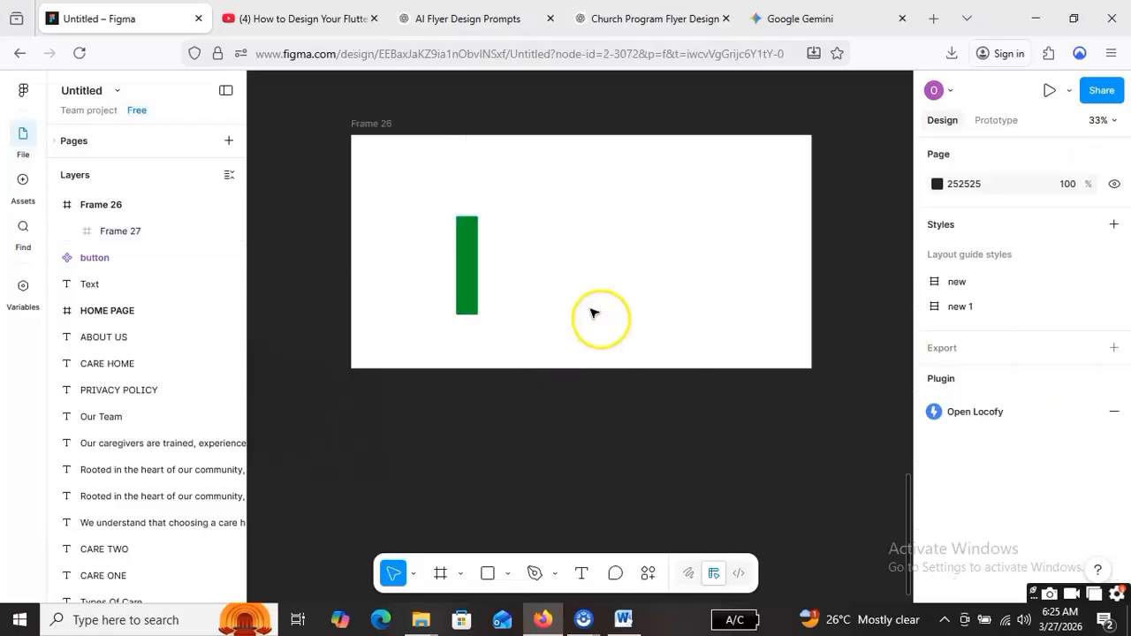
Duplicate the green bar and place the copy to its right at X 481, Y 298, leaving a narrow gap
left_click(372, 137)
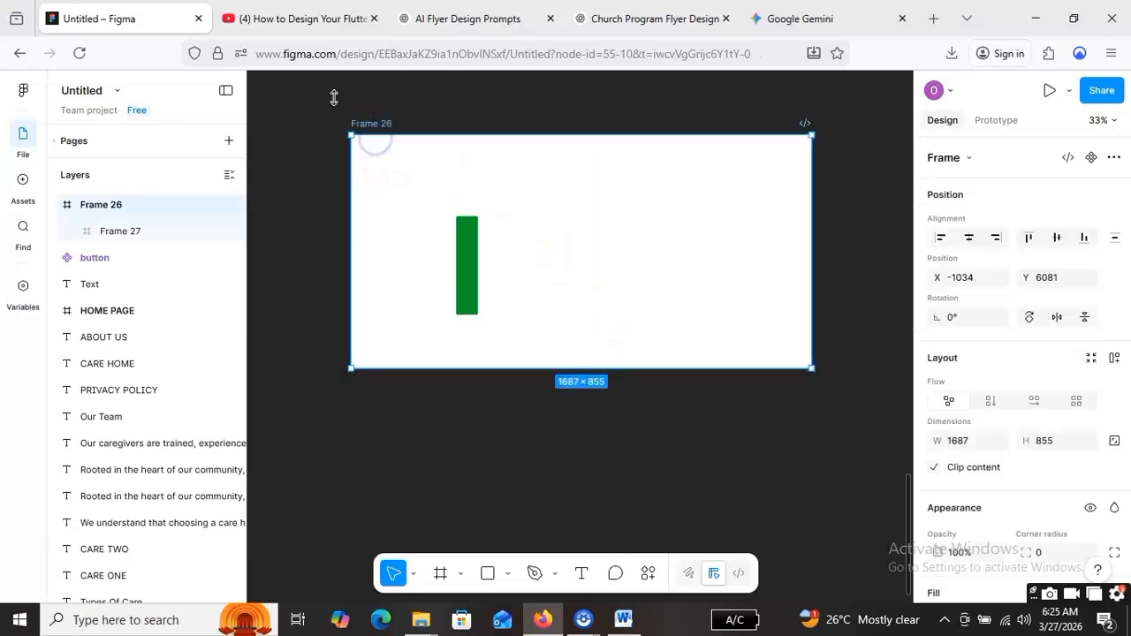
double_click(68, 205)
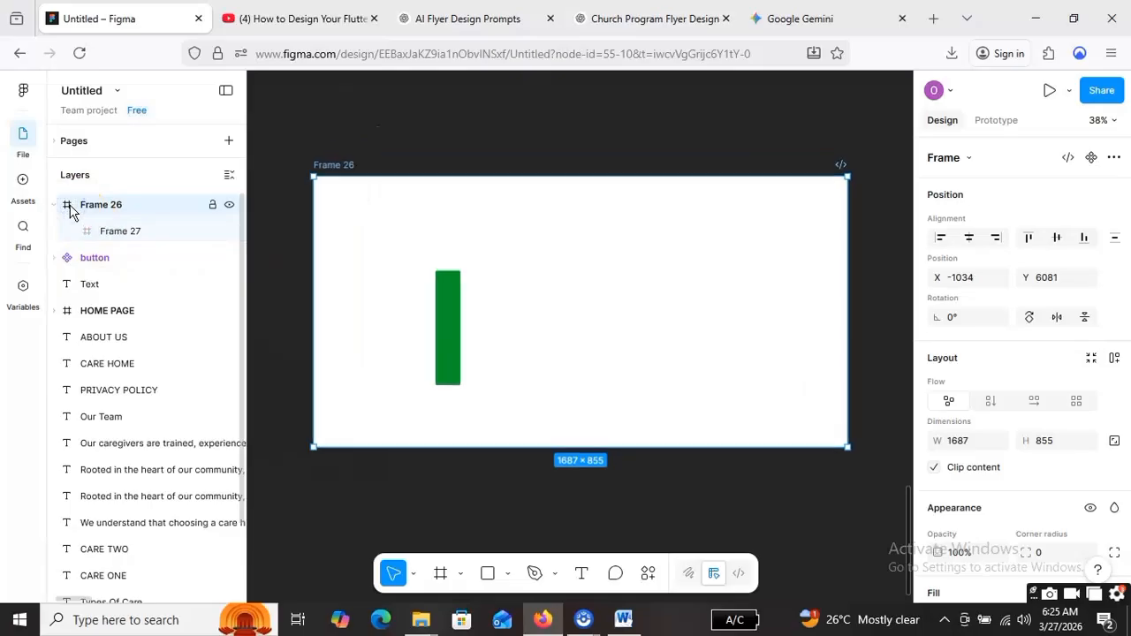
left_click(452, 329)
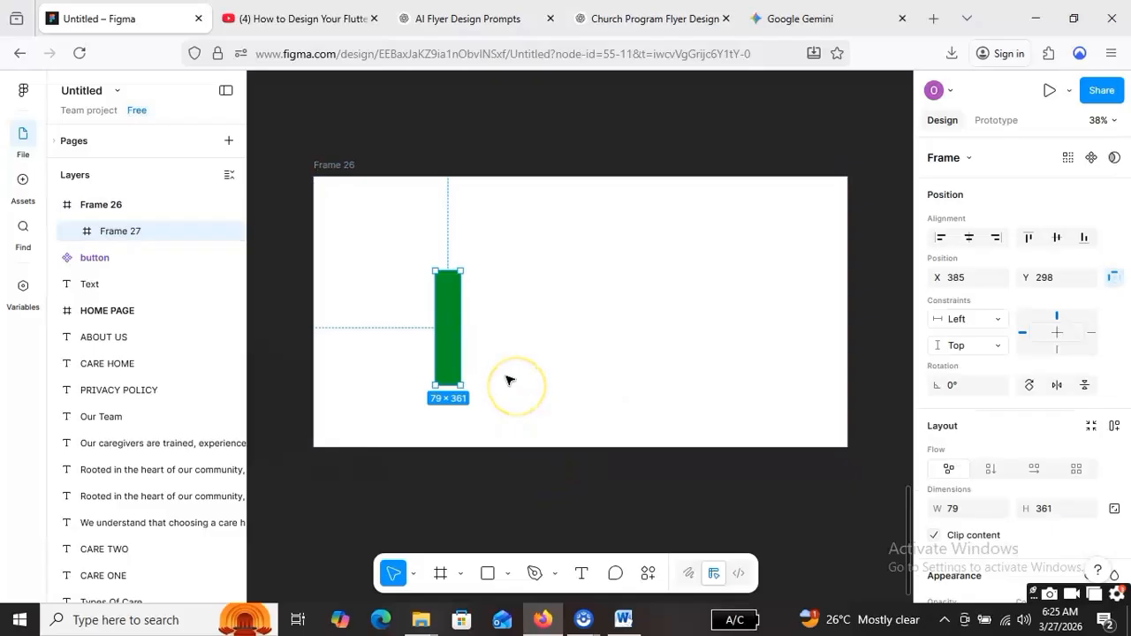
key("ctrl+d")
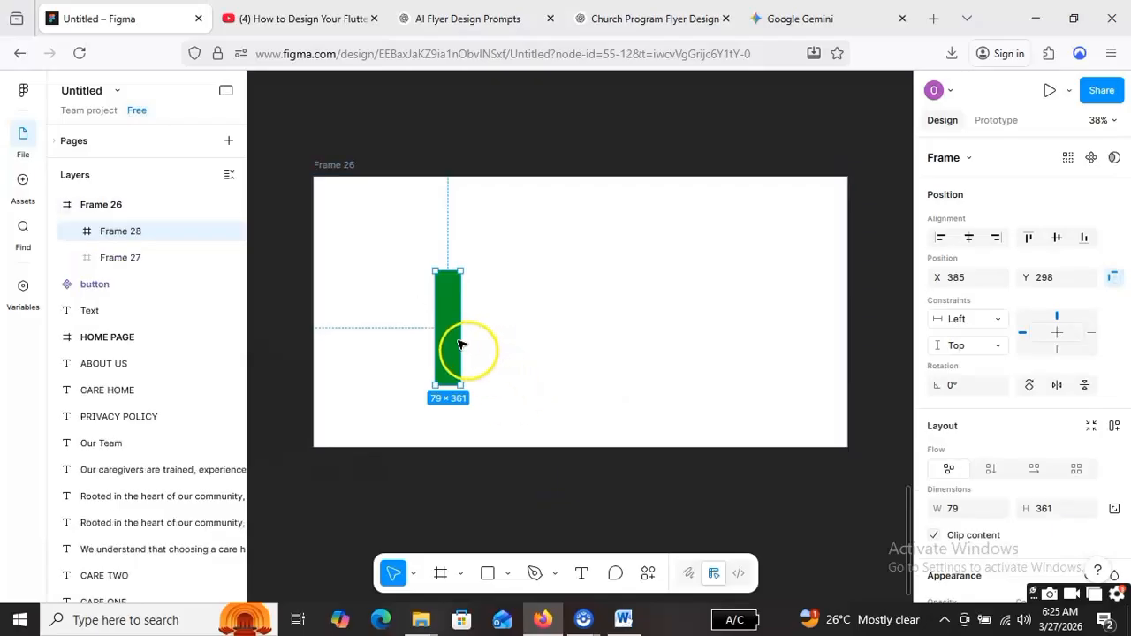
left_click_drag(466, 354, 479, 345)
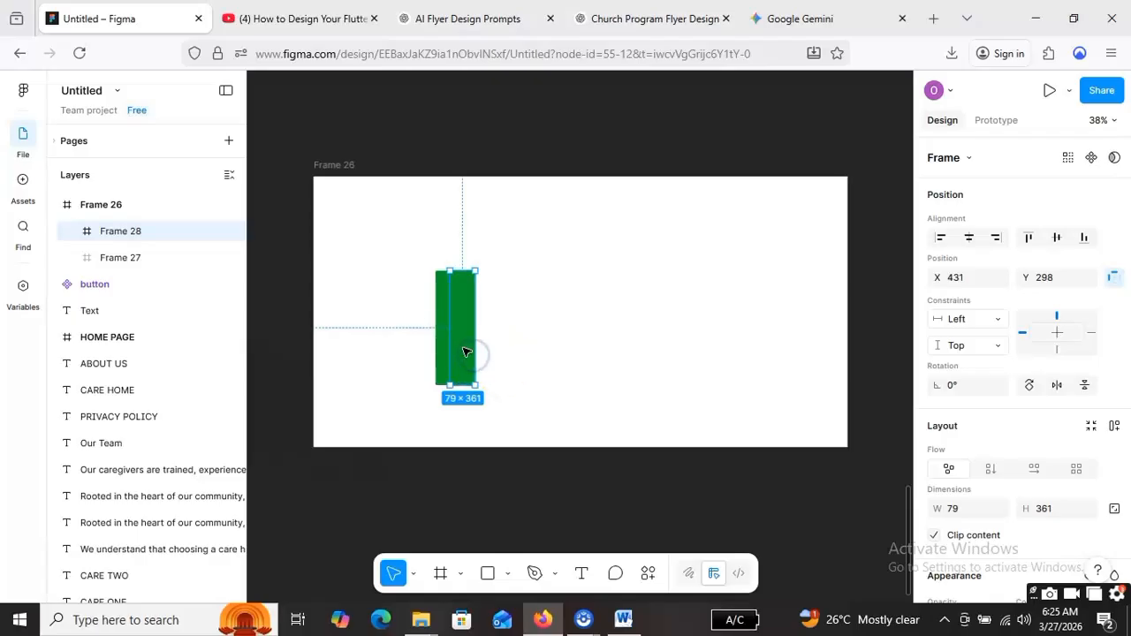
key("Right")
key("Right")
key("Right")
key("Right")
key("Right")
key("Right")
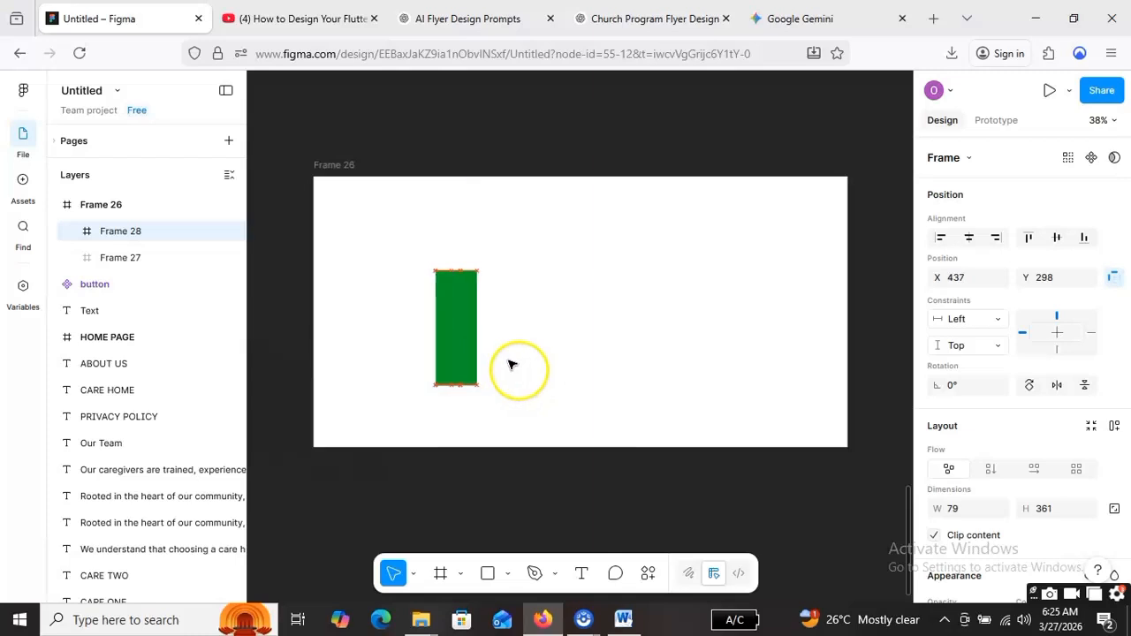
key("Right")
key("Right")
key("Right")
key("Right")
key("Right")
key("Right")
key("Right")
key("Right")
key("Right")
key("Right")
key("Right")
key("Right")
key("Right")
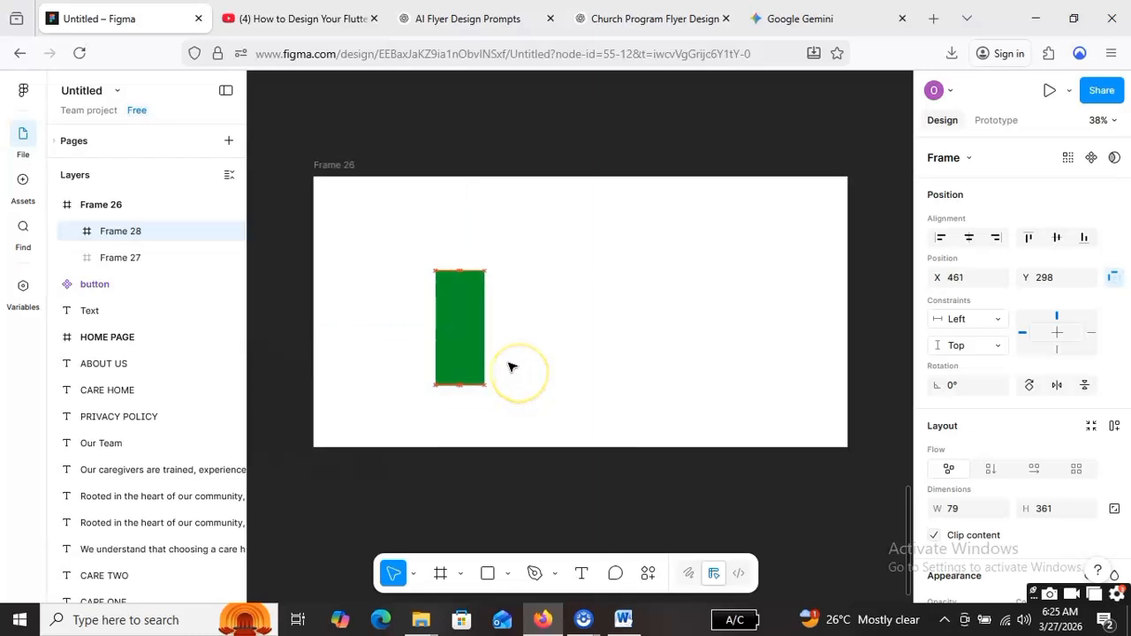
key("Right")
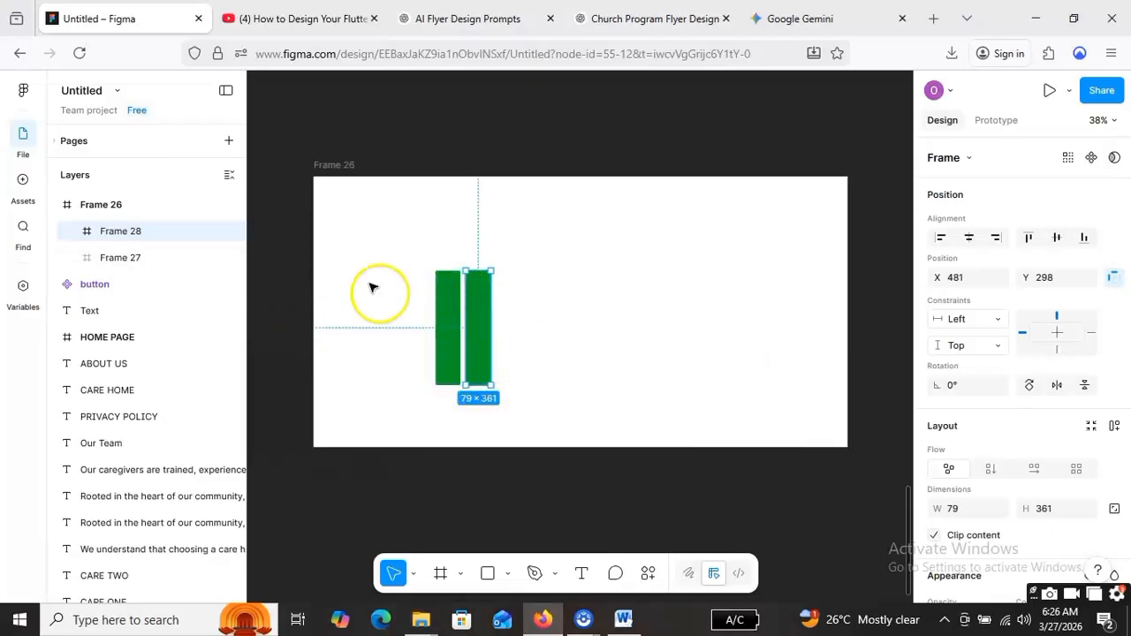
left_click(287, 302)
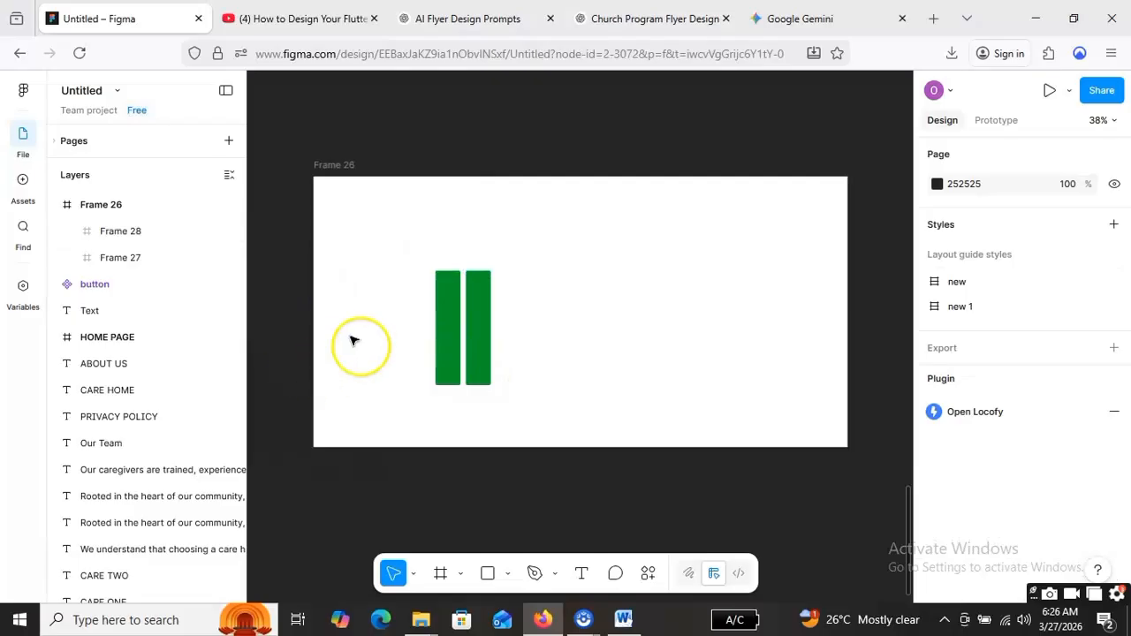
Rotate the left green bar to about 23.5° so that its lower end leans toward the right bar
left_click(447, 318)
left_click(449, 314)
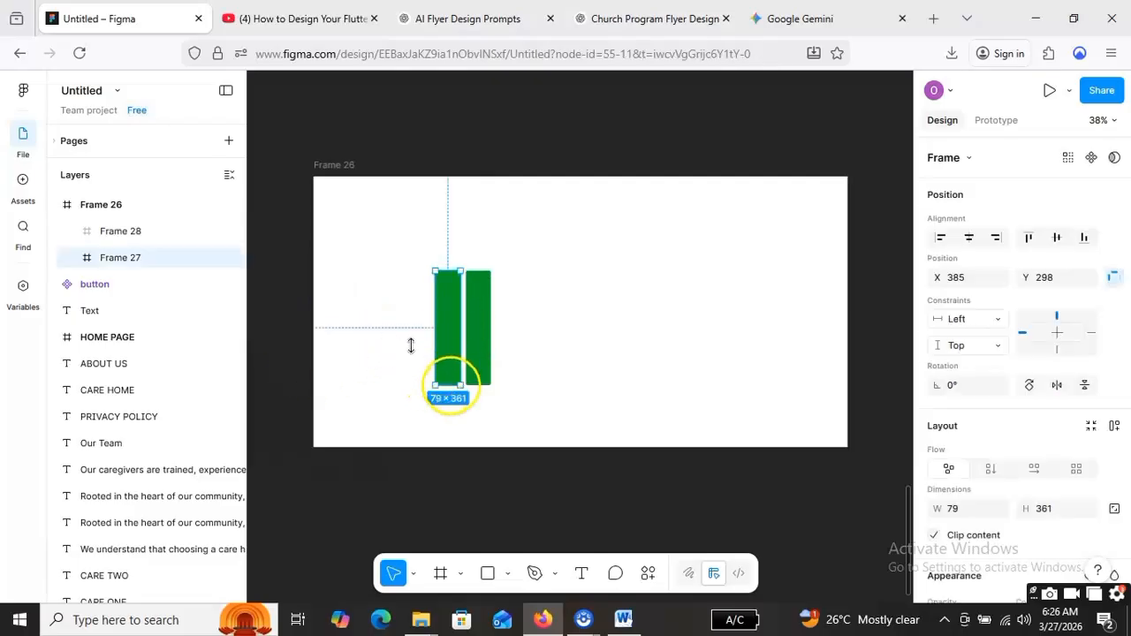
left_click_drag(383, 339, 407, 365)
left_click(497, 306)
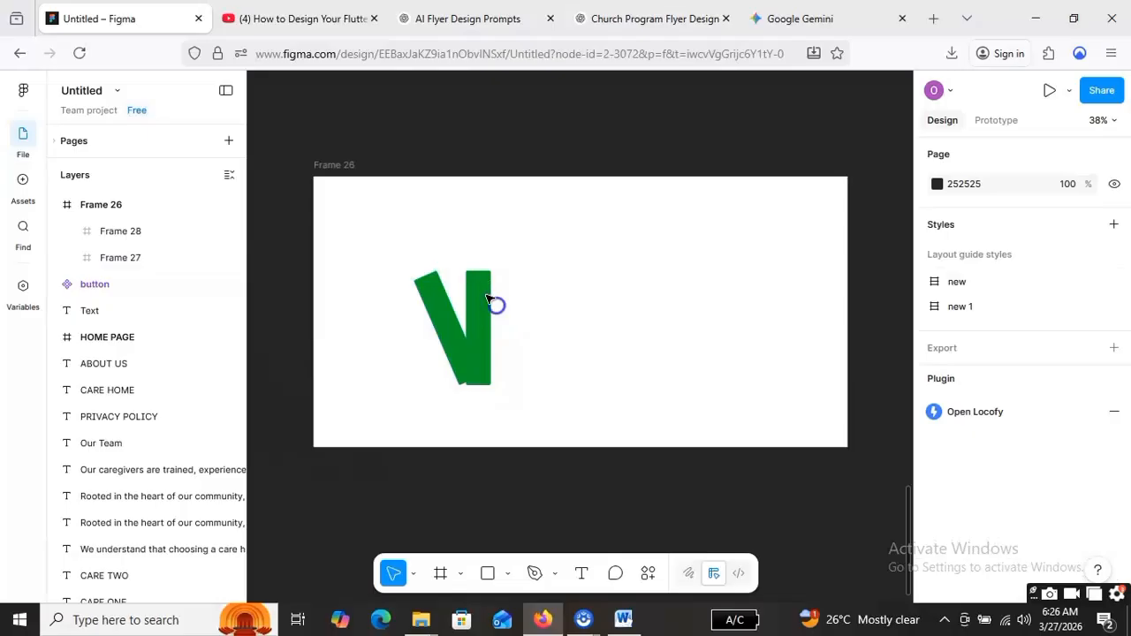
Rotate the right green bar to about -17.5° so that the two bars form a V
left_click(486, 333)
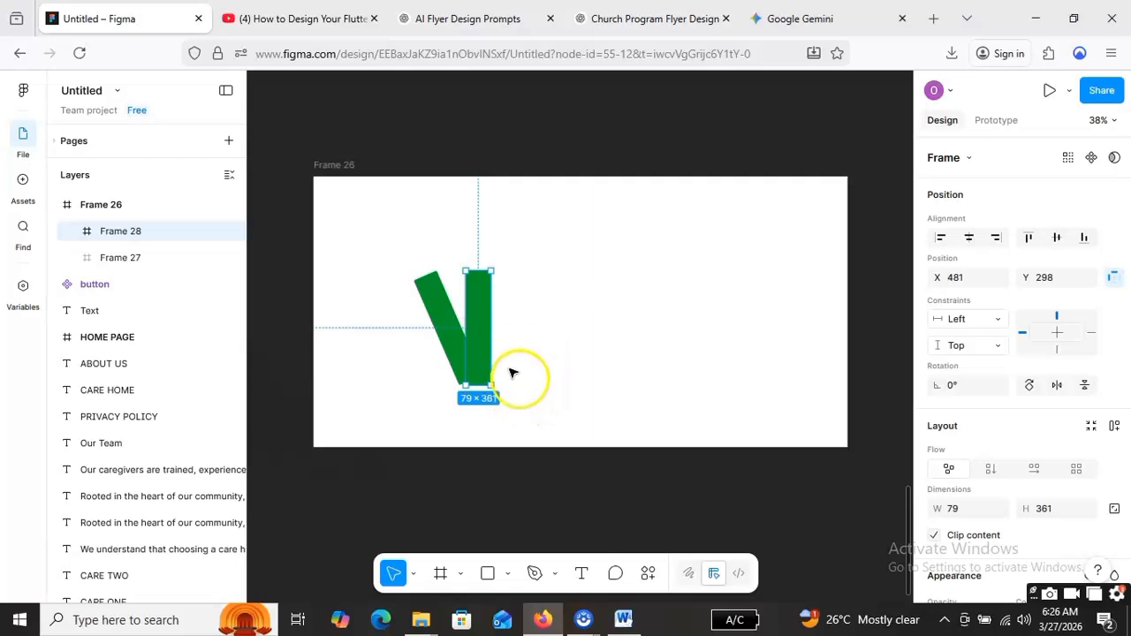
left_click_drag(517, 378, 511, 398)
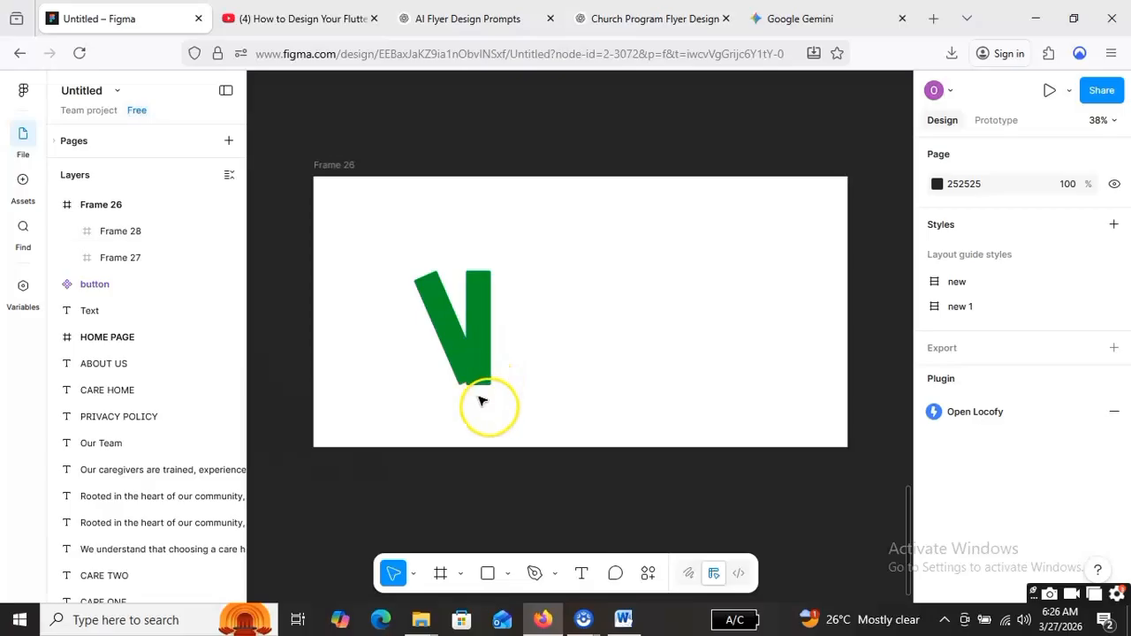
left_click(487, 328)
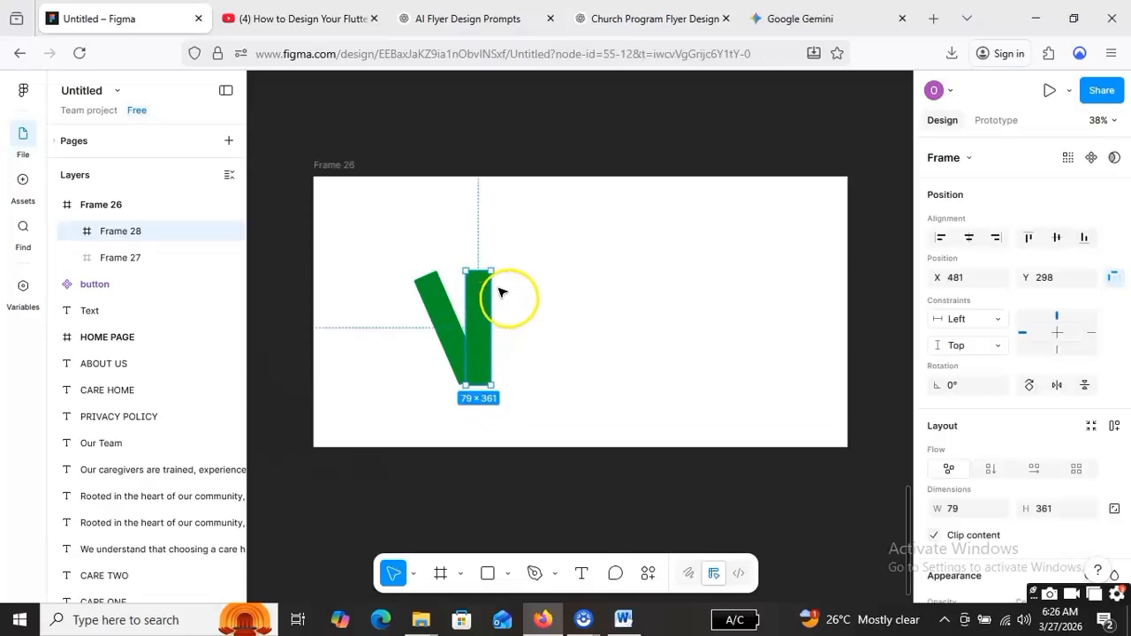
left_click_drag(452, 225, 470, 229)
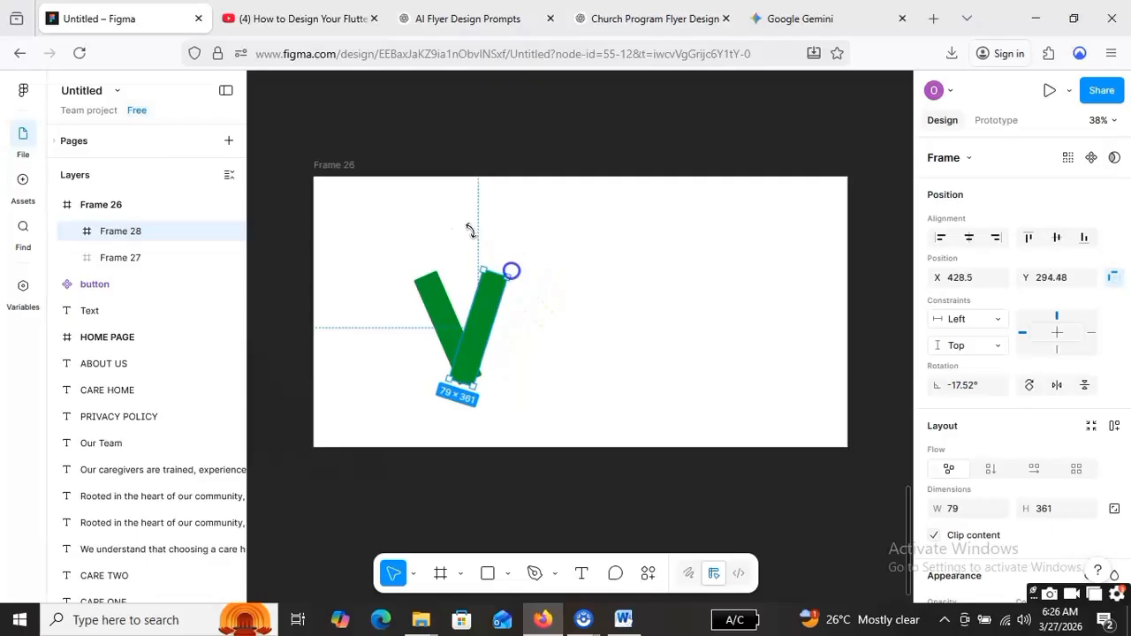
left_click(523, 470)
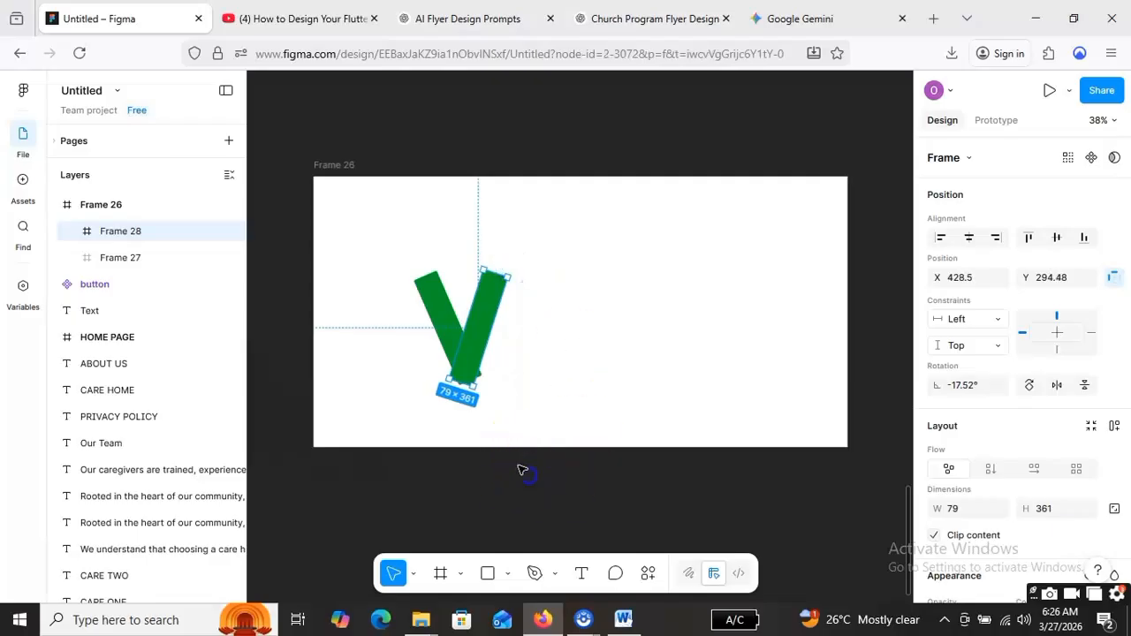
Nudge the right slanted bar rightward to about X 442.5 to line up the base of the V
left_click(480, 350)
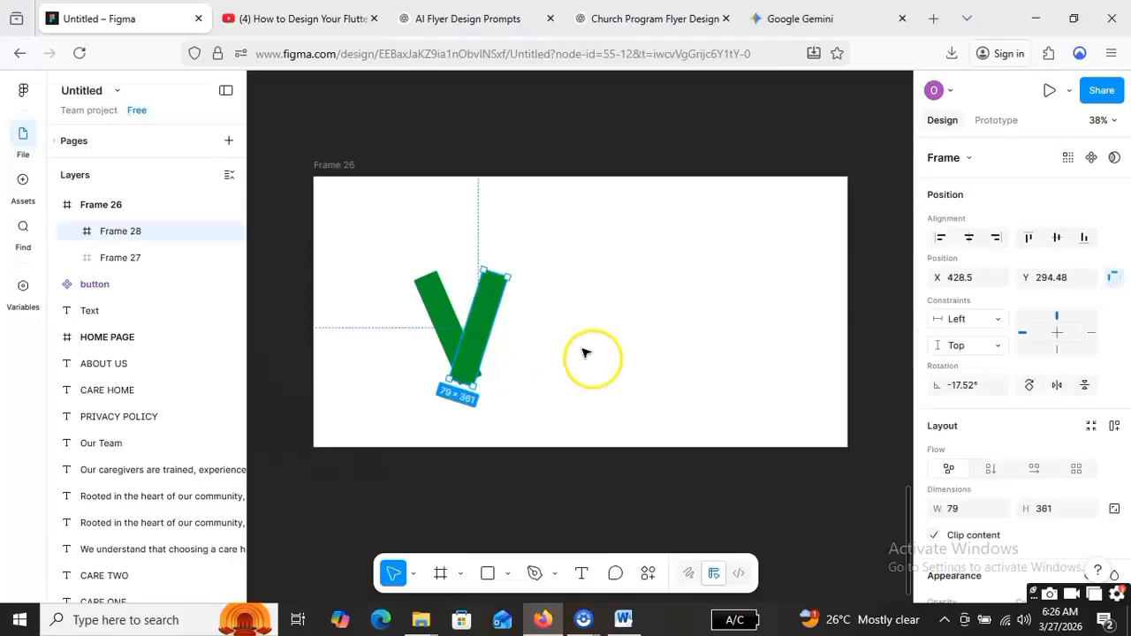
key("Right")
key("Right")
key("Right")
key("Right")
key("Right")
key("Right")
key("Right")
key("Right")
key("Right")
key("Right")
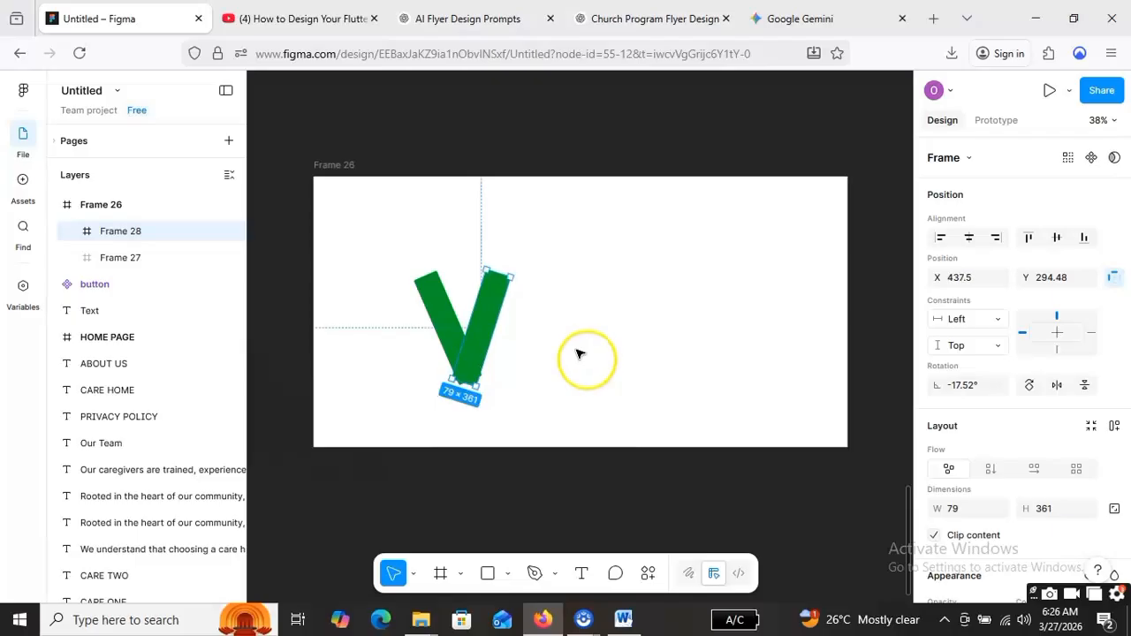
key("Right")
key("Right")
key("Right")
key("Right")
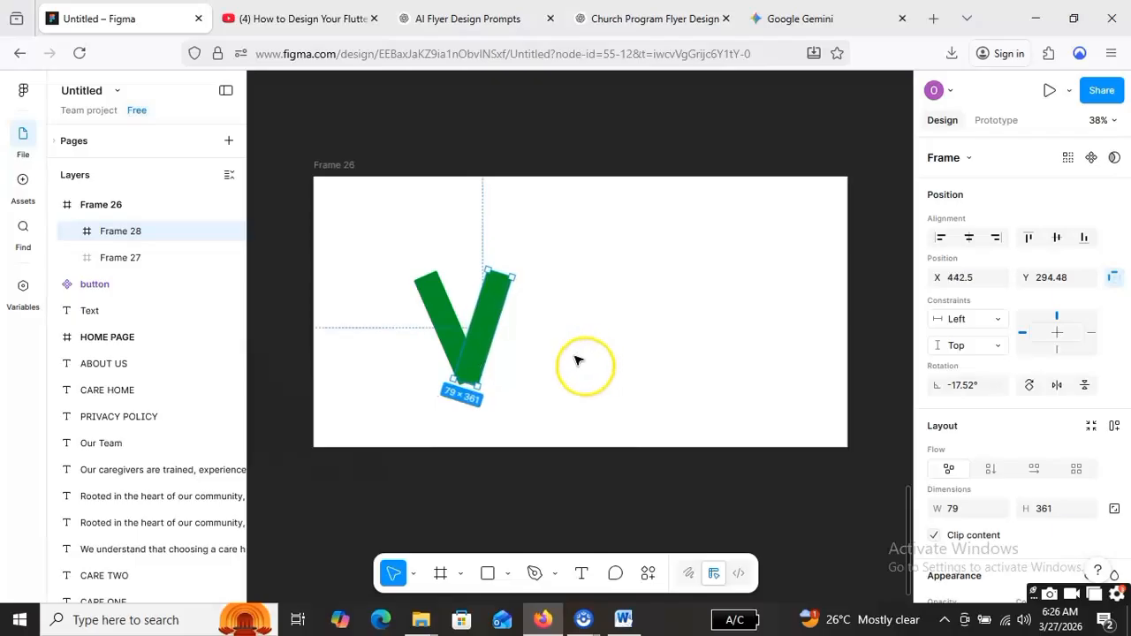
Nudge the left slanted bar up to Y 294.21 so that its top lines up with the right bar
left_click(444, 303)
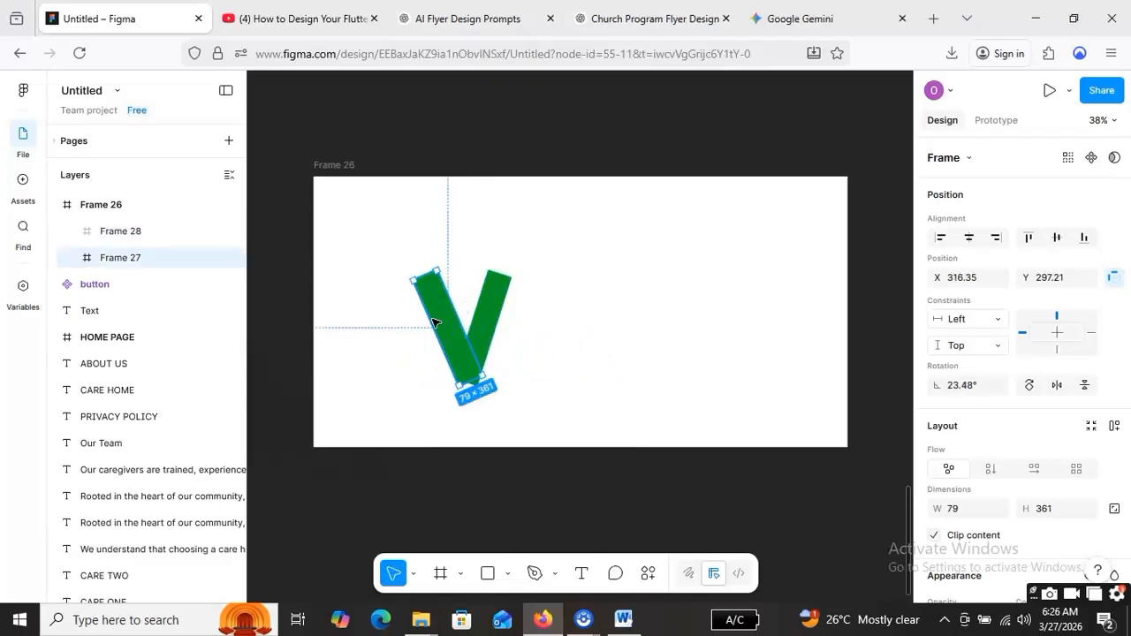
key("Up")
key("Up")
key("Up")
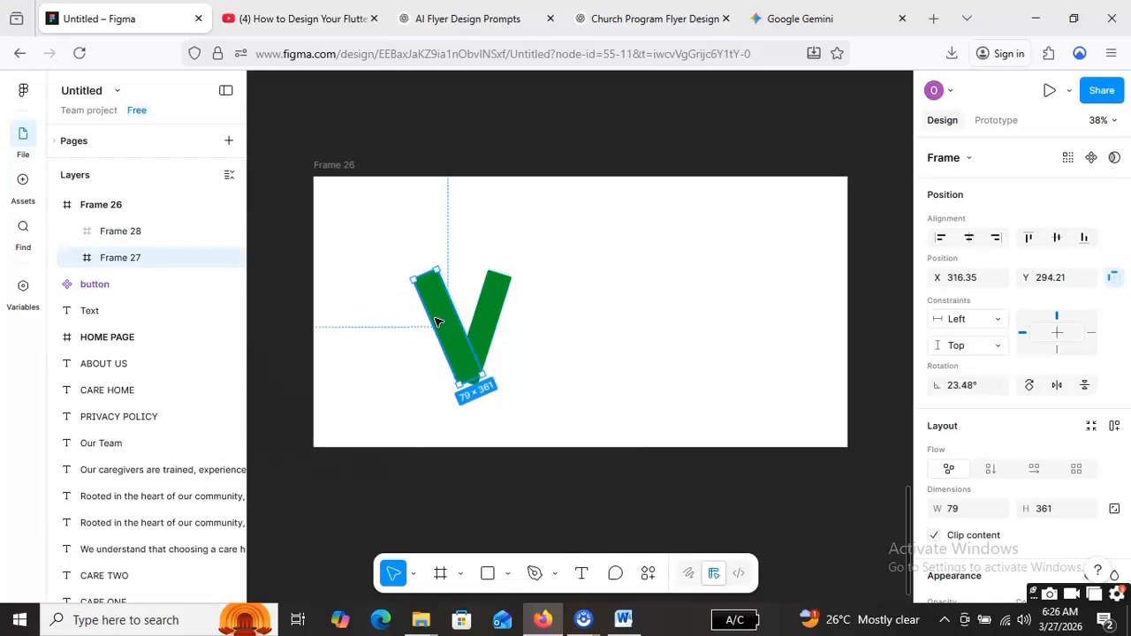
right_click(445, 336)
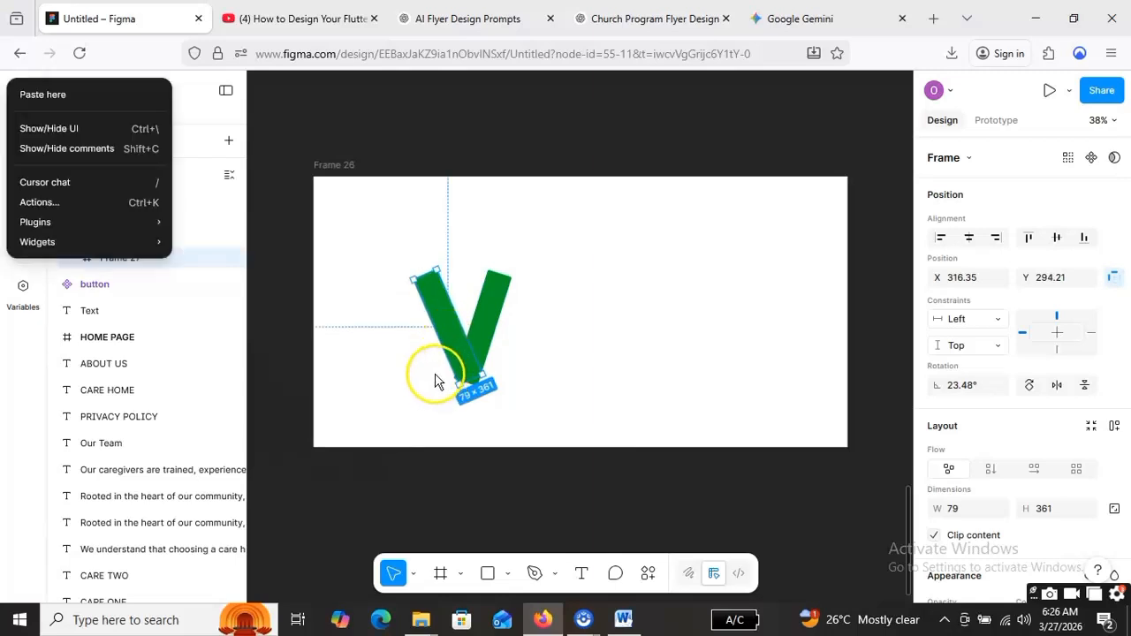
left_click(504, 461)
left_click(490, 442)
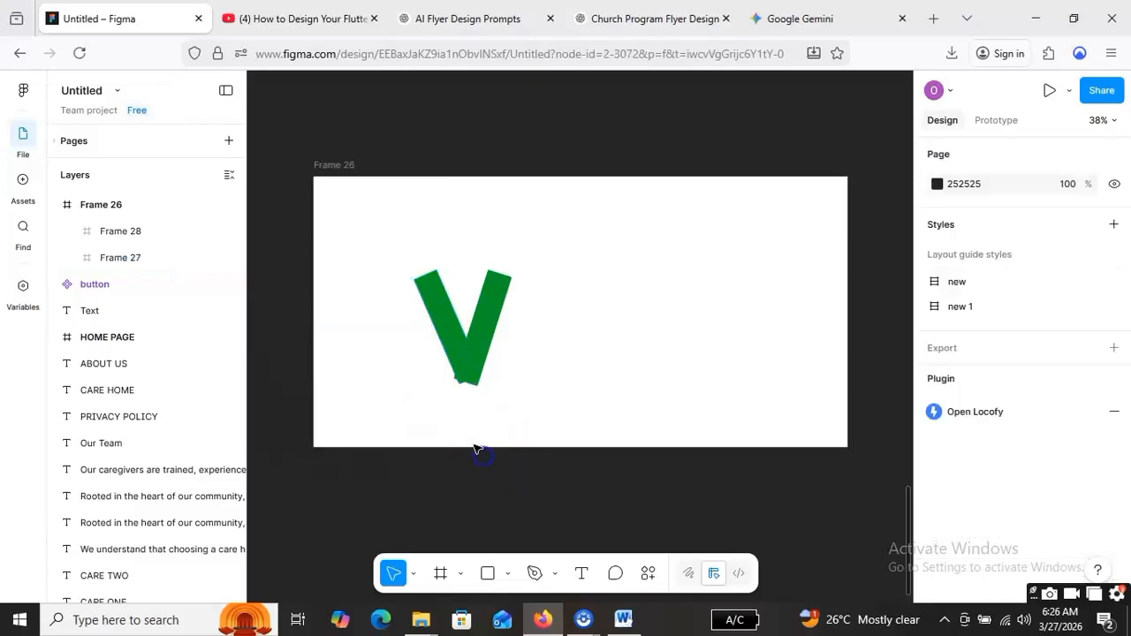
Lengthen the right slanted bar at its lower end to a height of about 375.36
left_click(468, 385)
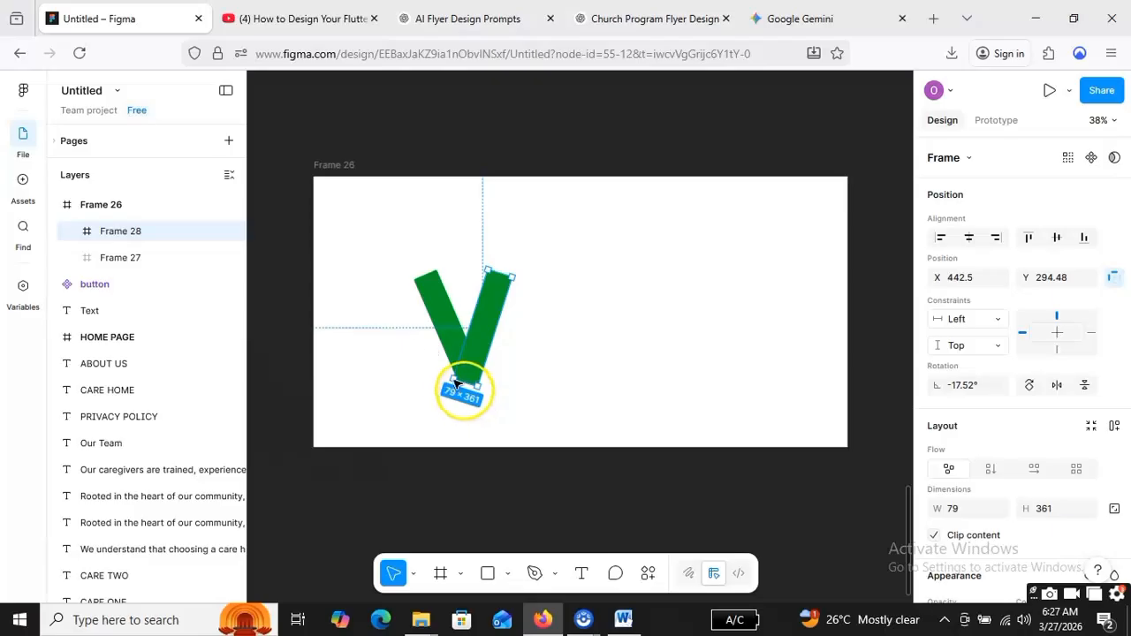
left_click_drag(411, 351, 412, 346)
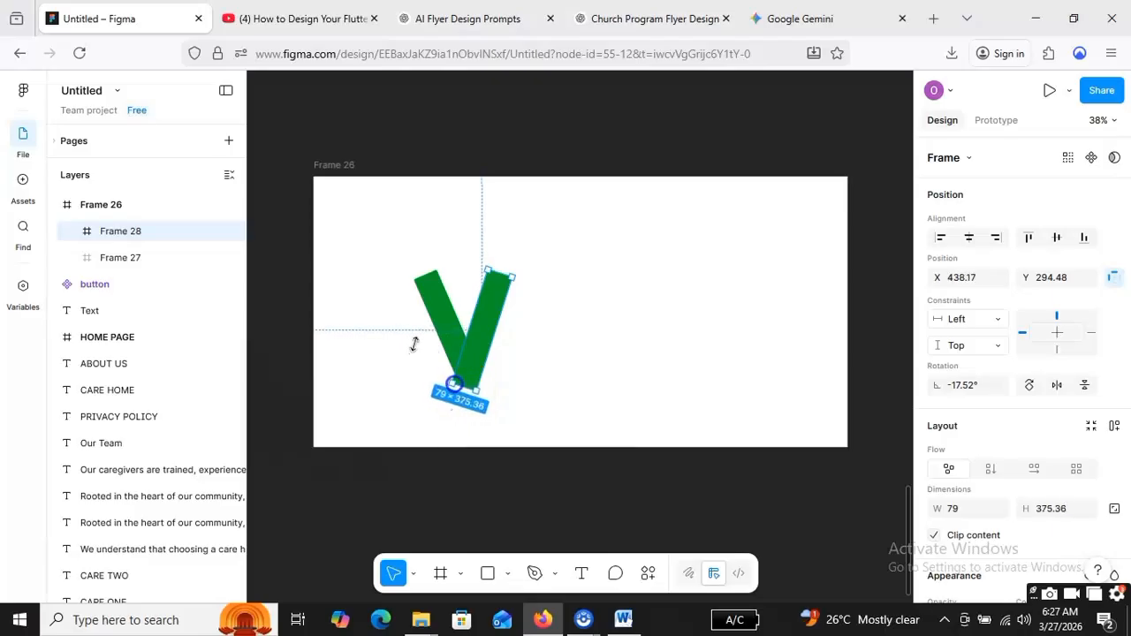
left_click(600, 488)
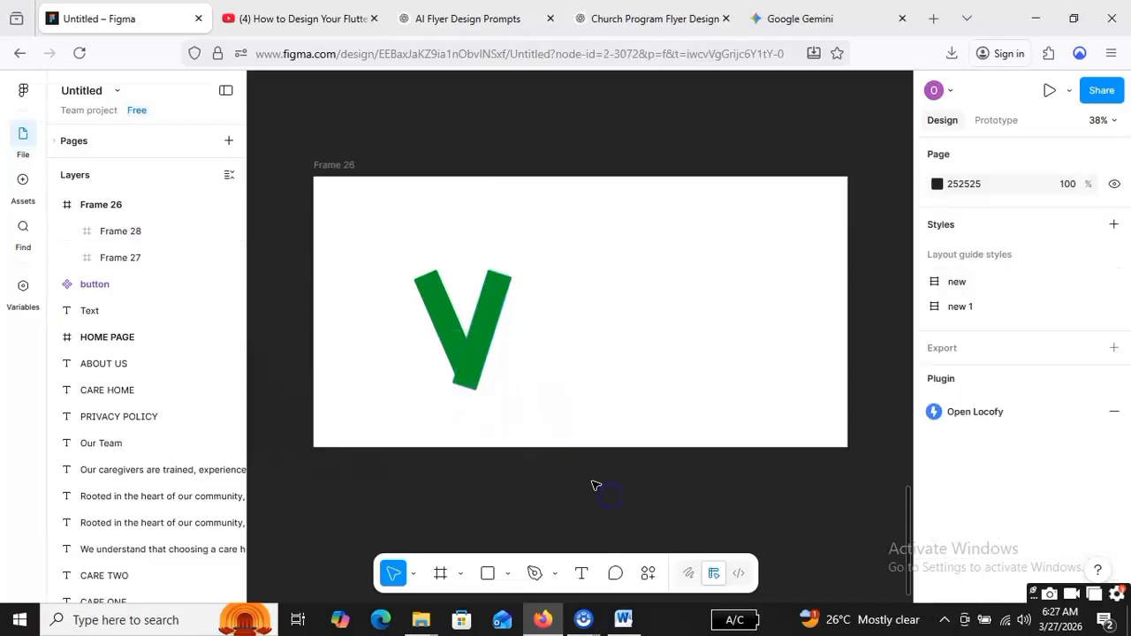
left_click(449, 323)
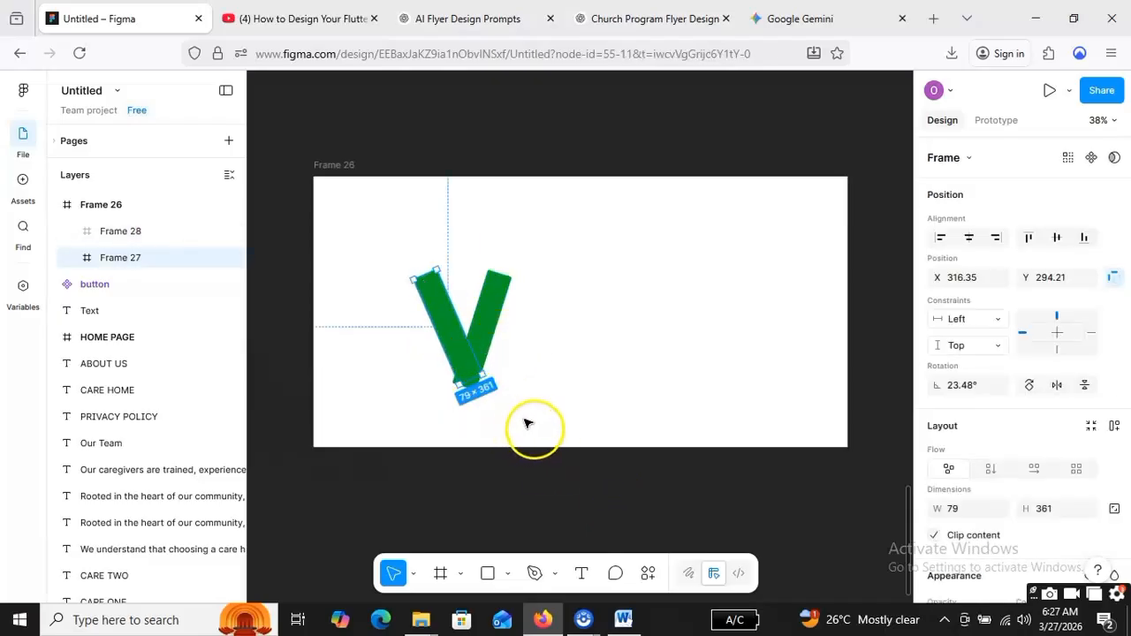
left_click(534, 468)
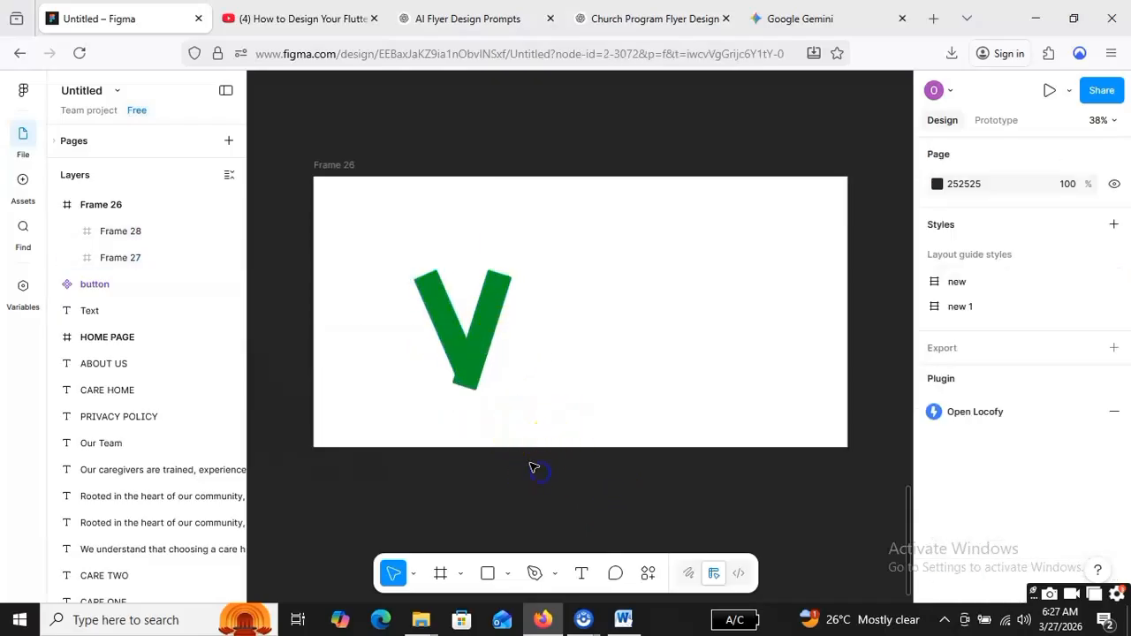
Nudge the lengthened right bar rightward to X 442.17
left_click(493, 309)
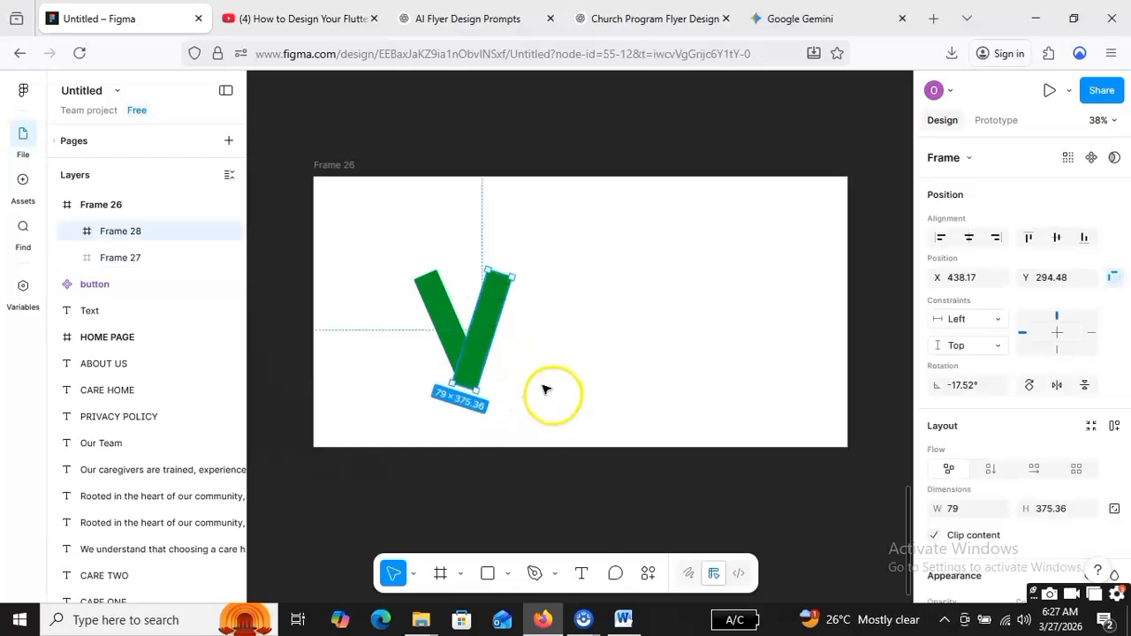
key("Right")
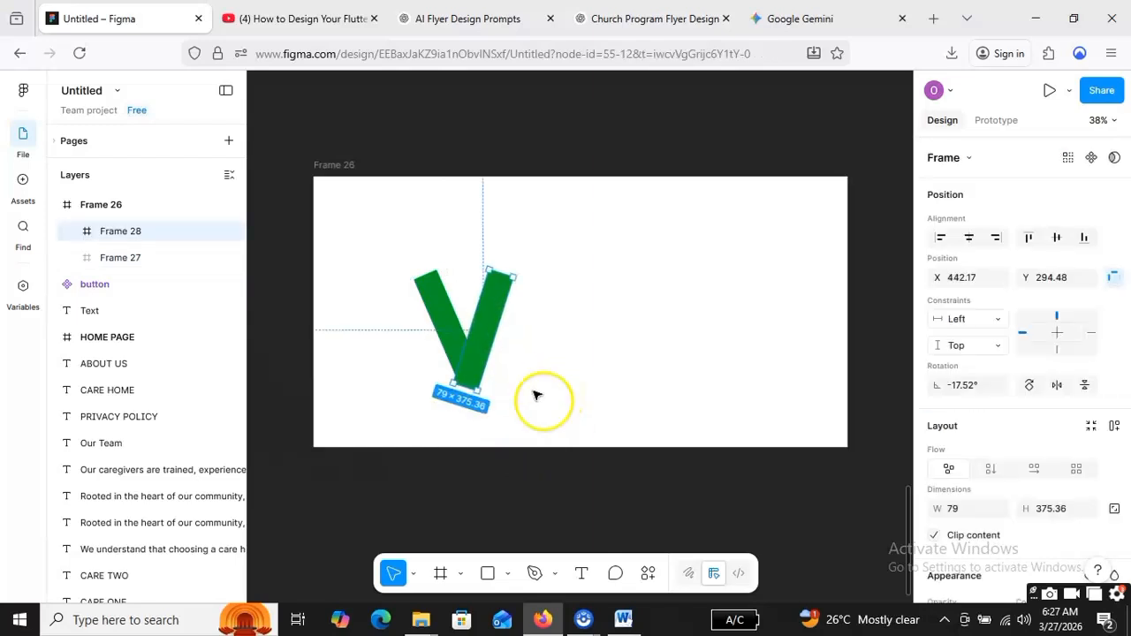
left_click(524, 497)
Group the two slanted bars and move the group up and to the right to X 463, Y 197
left_click(446, 302)
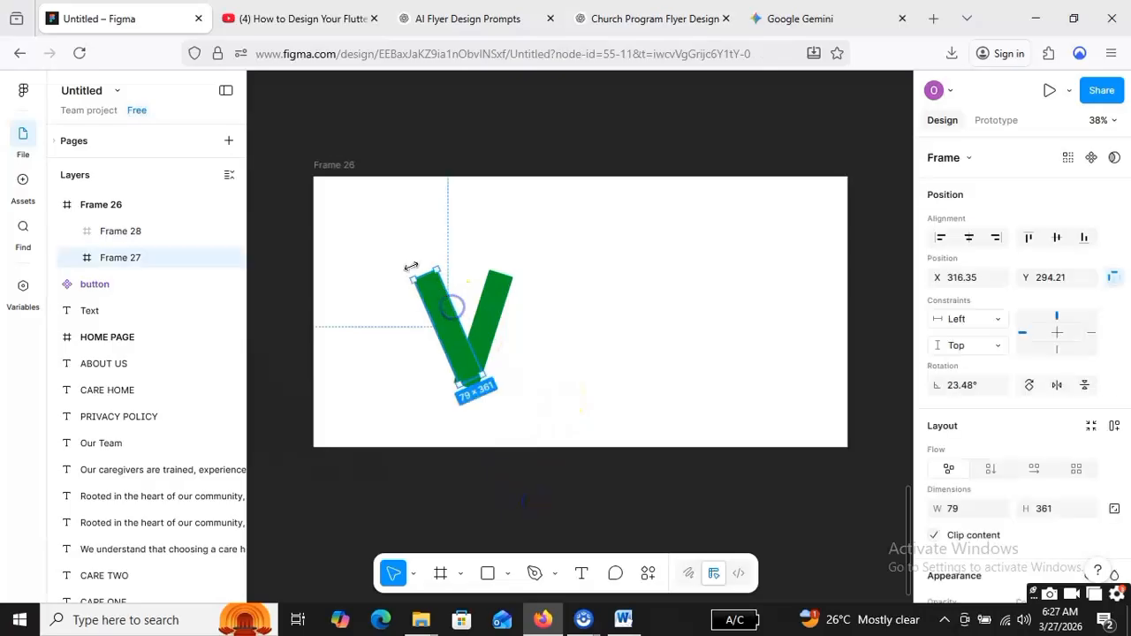
left_click(494, 318, "shift")
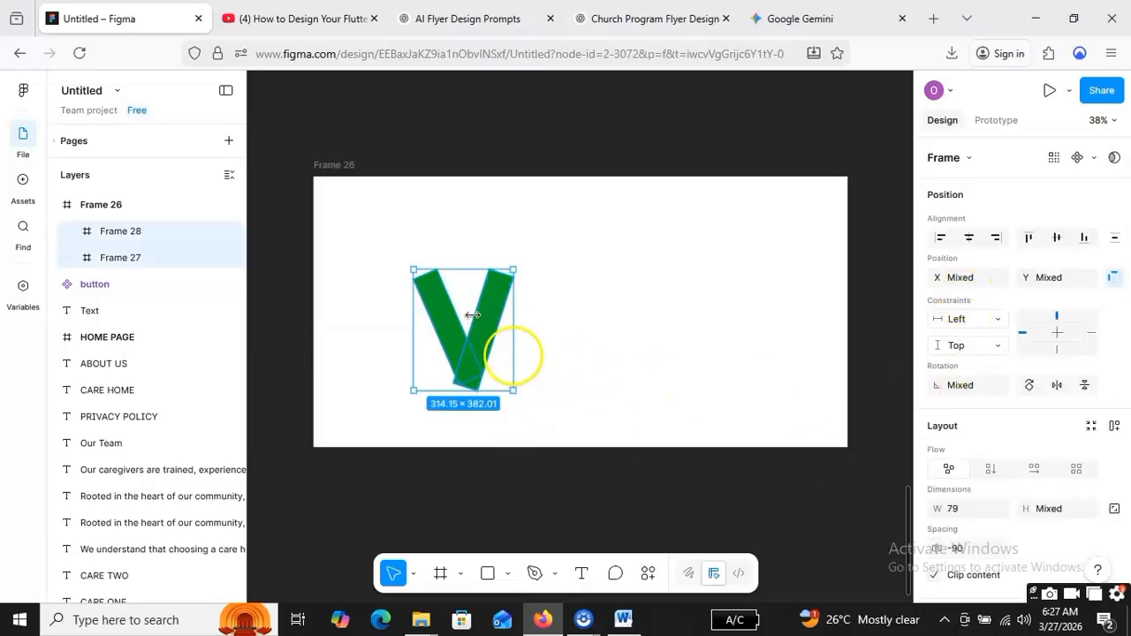
right_click(482, 376)
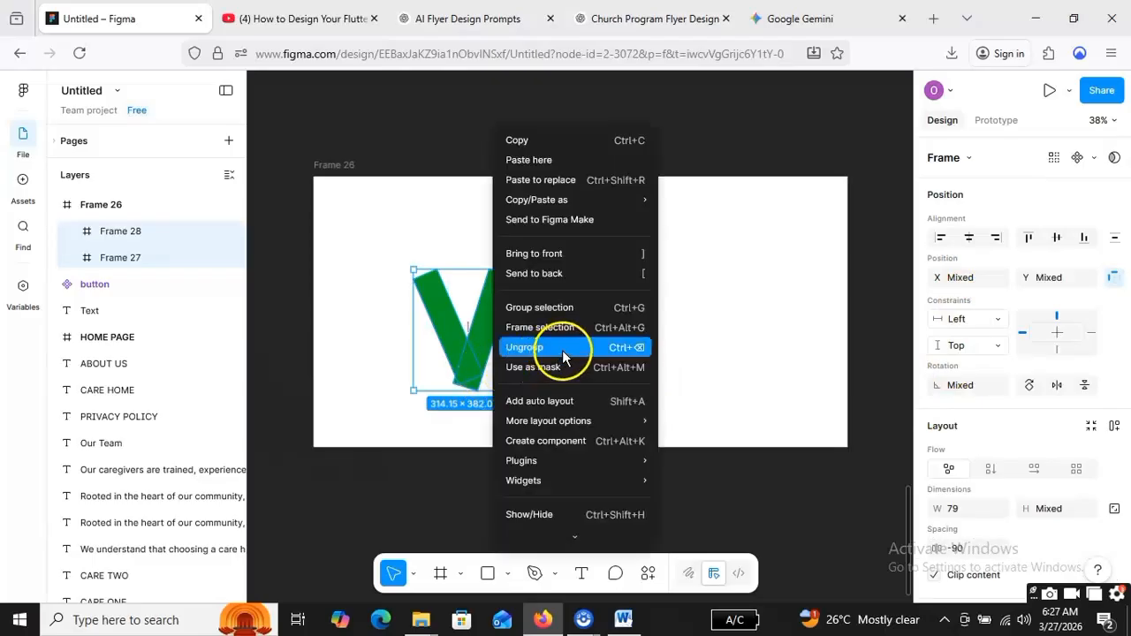
left_click(588, 309)
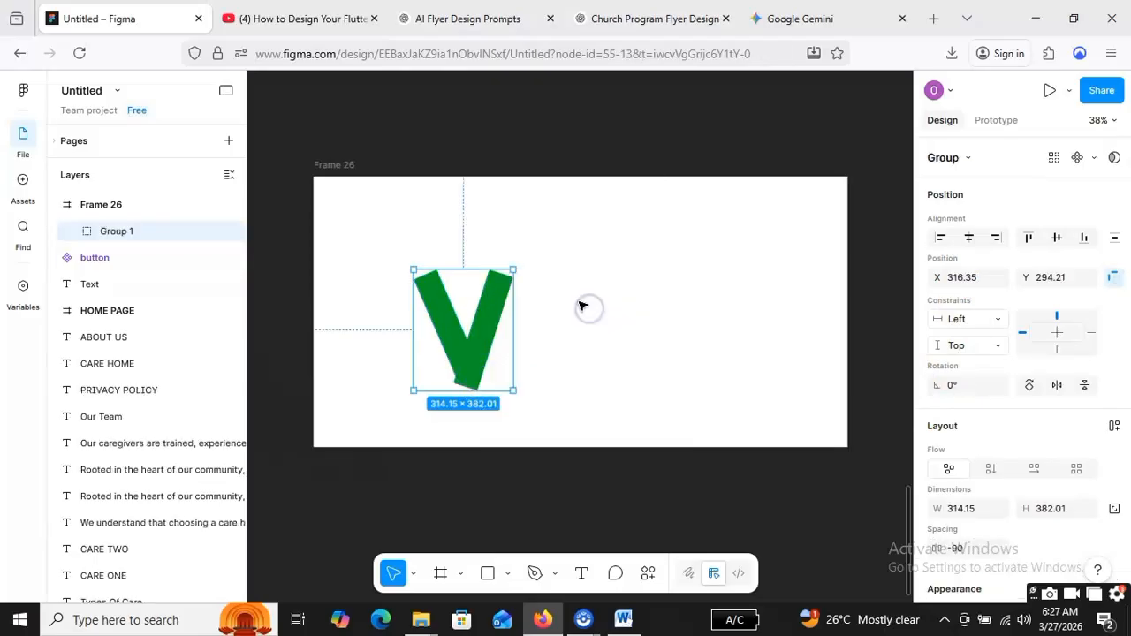
left_click(508, 481)
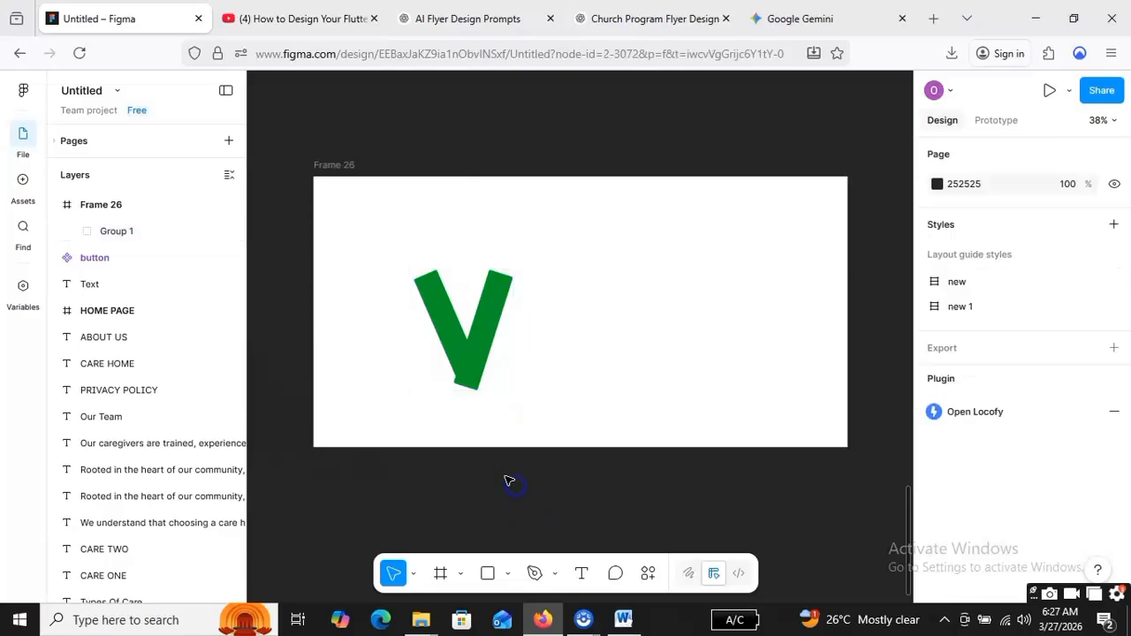
left_click(475, 376)
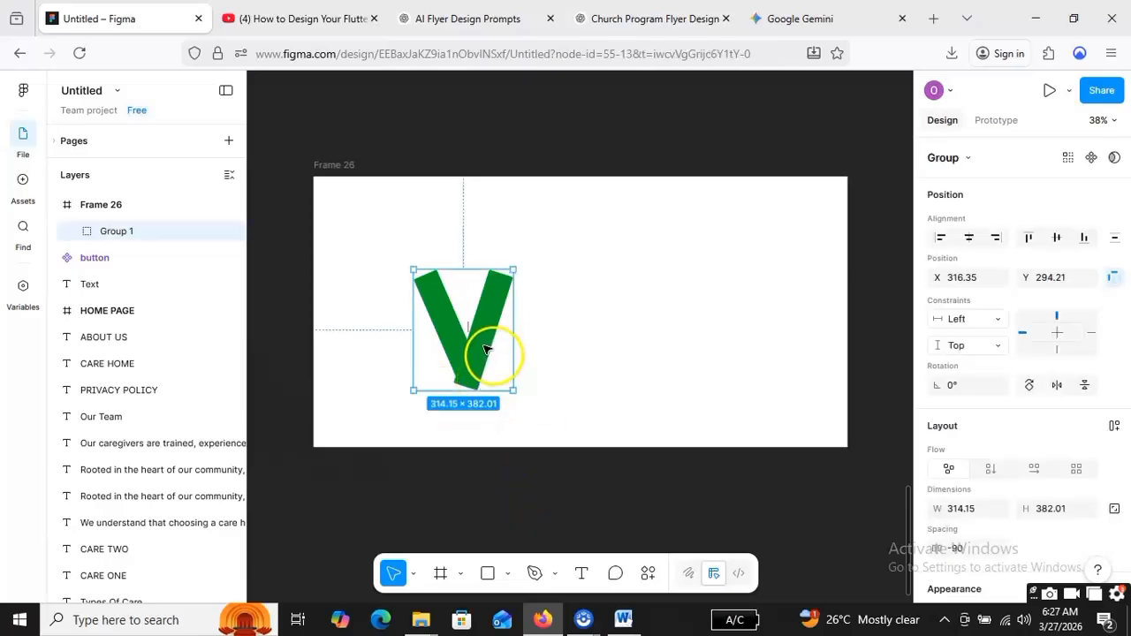
left_click_drag(509, 325, 549, 325)
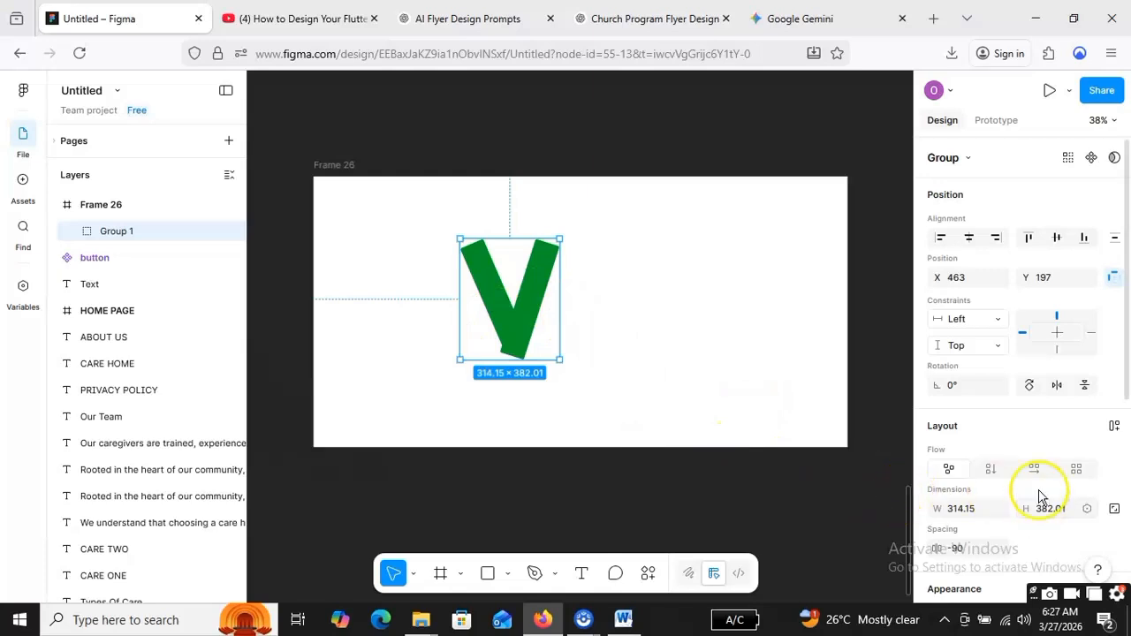
Add a drop shadow effect to the grouped V mark
scroll(1016, 490, "down", 4)
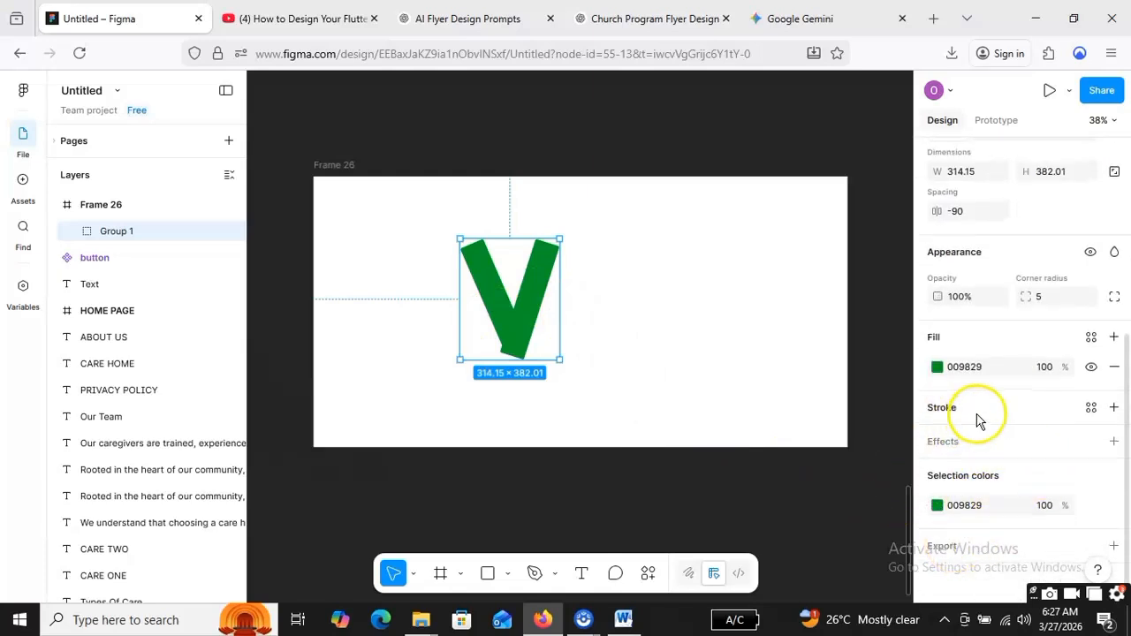
scroll(976, 424, "up", 1)
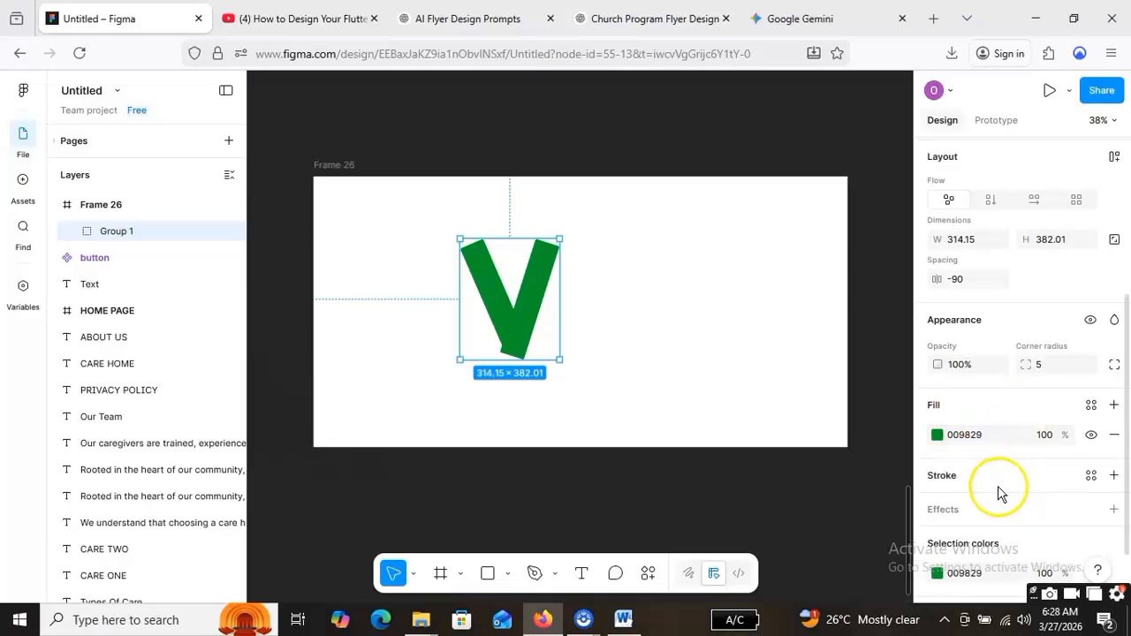
left_click(1014, 511)
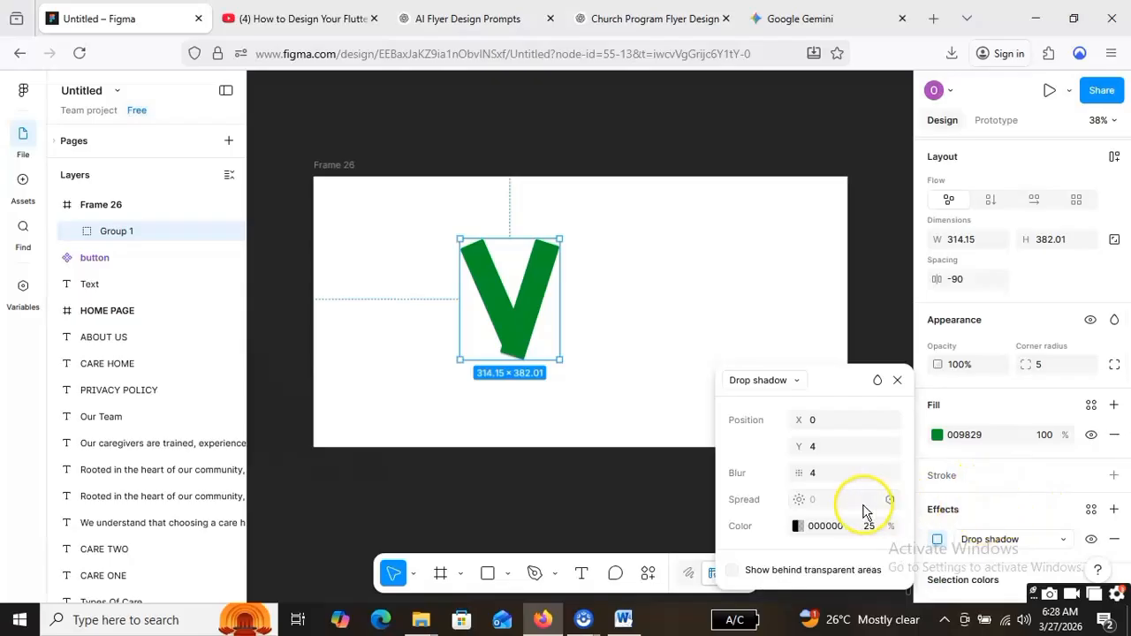
Try Layer blur and Inner shadow as the group's effect, and return it to Drop shadow
left_click(767, 379)
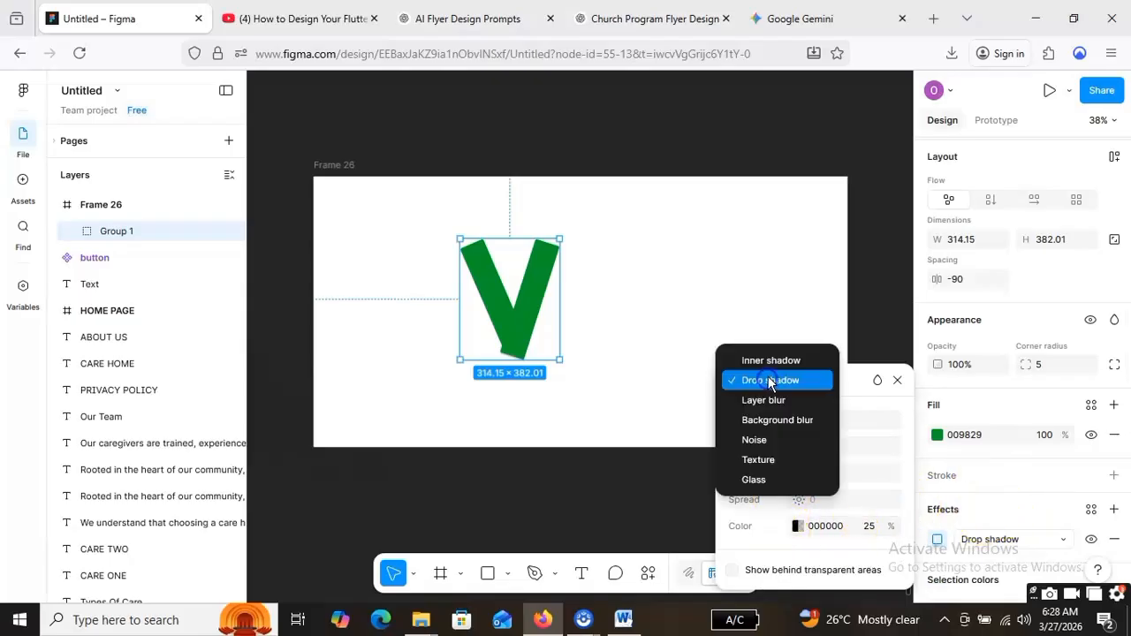
left_click(786, 399)
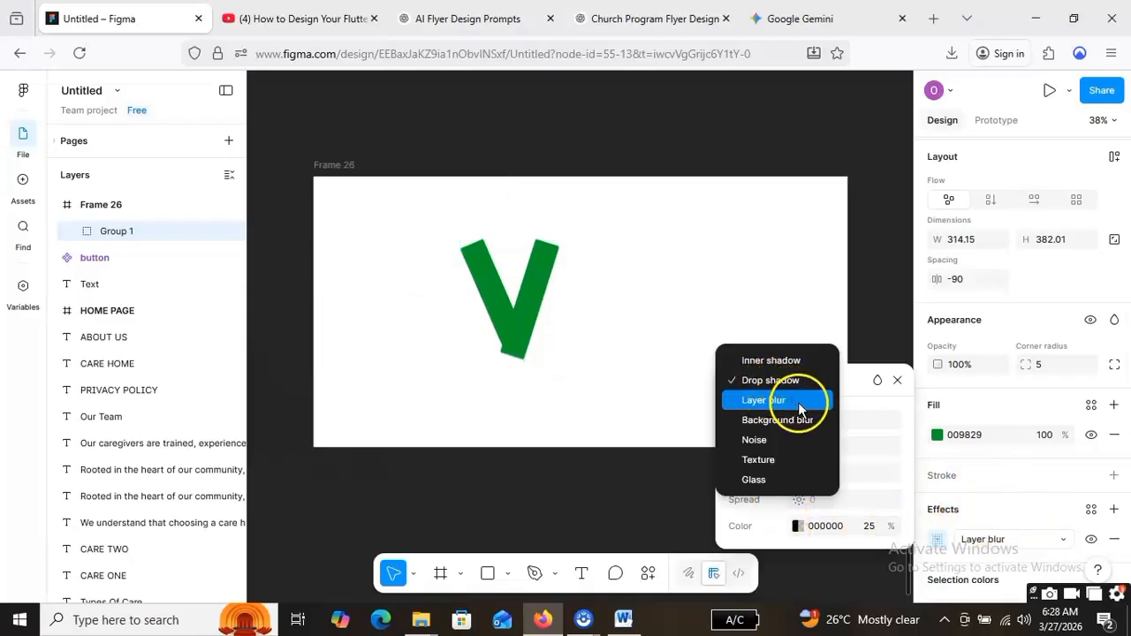
left_click(798, 402)
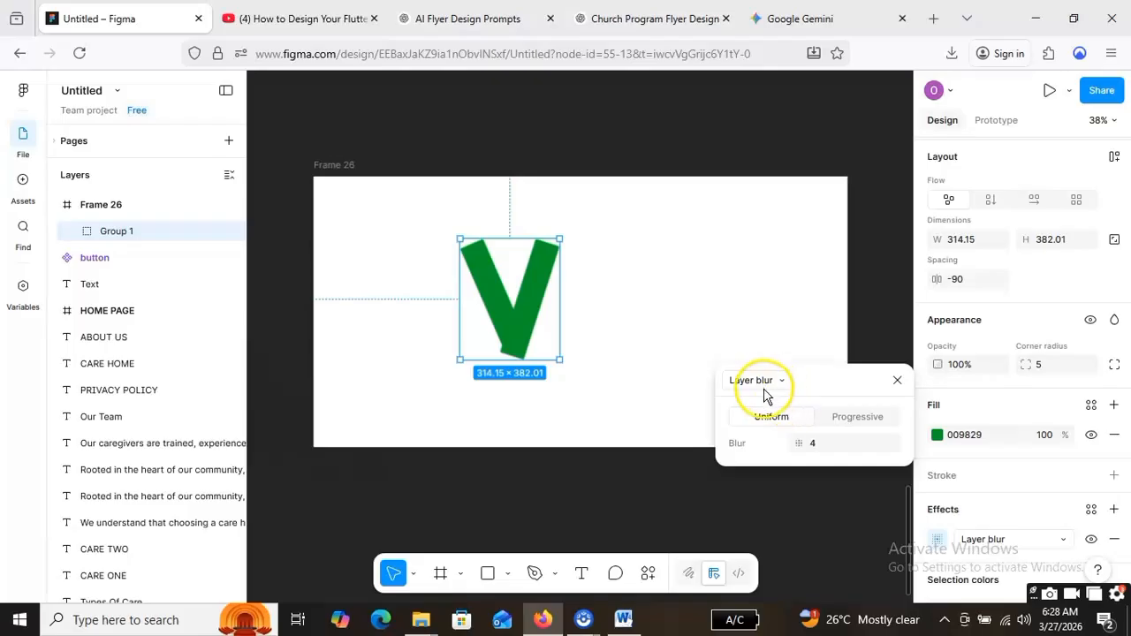
left_click(765, 393)
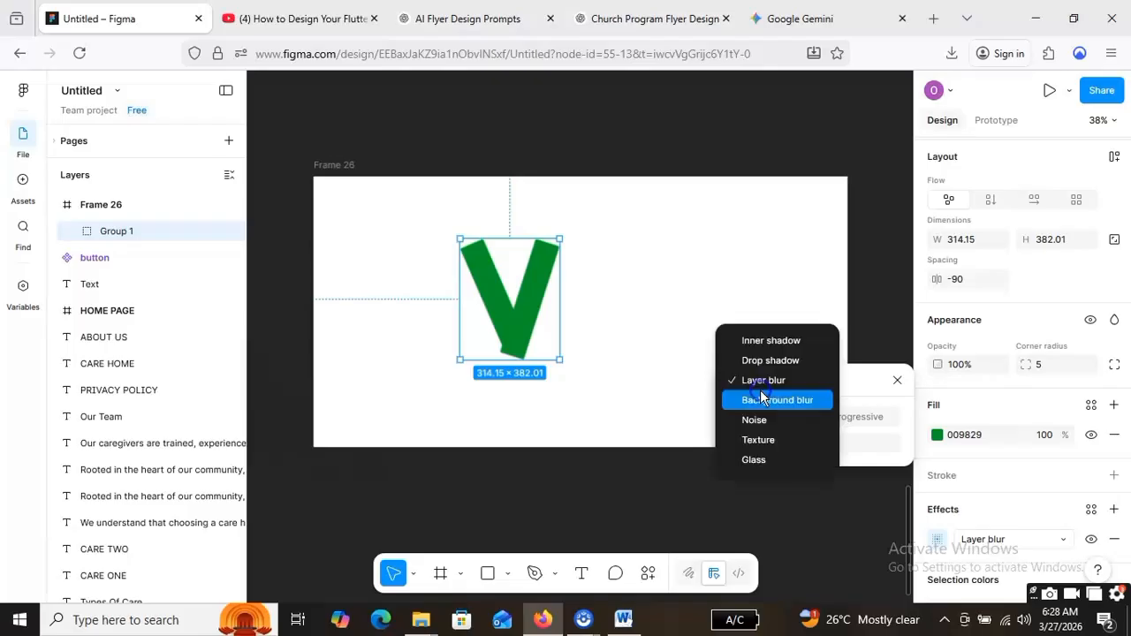
left_click(786, 340)
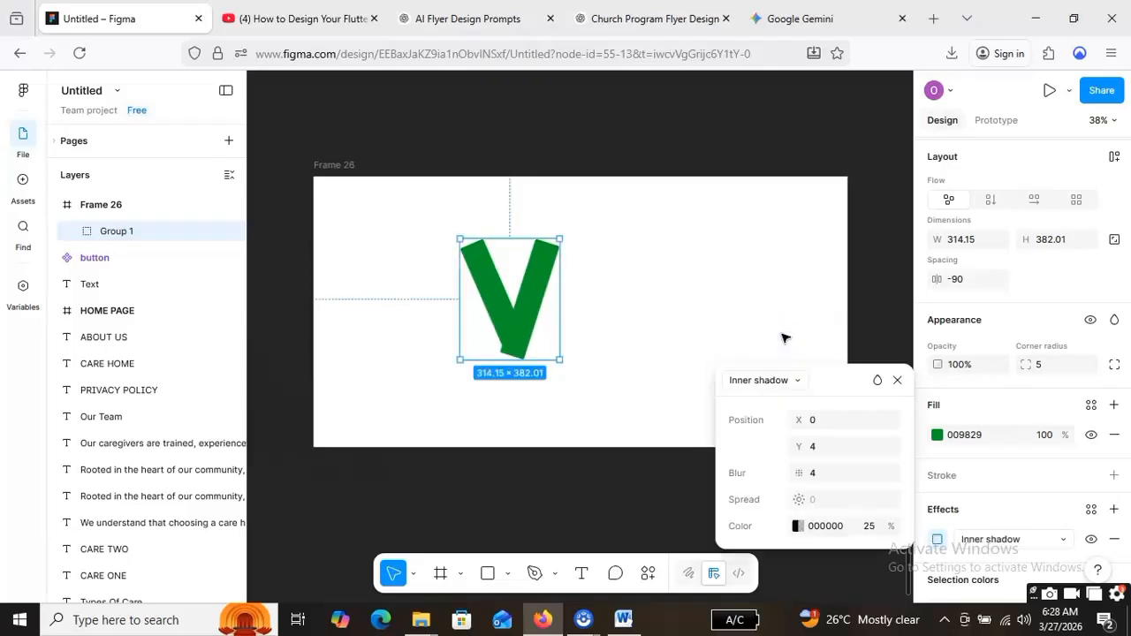
left_click(777, 381)
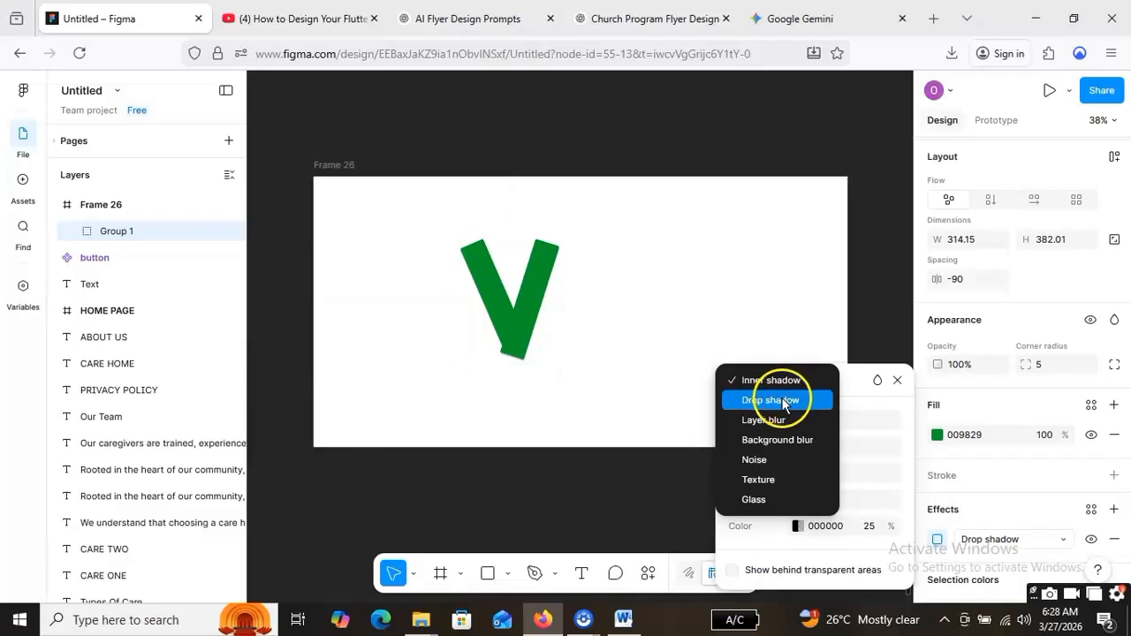
left_click(787, 402)
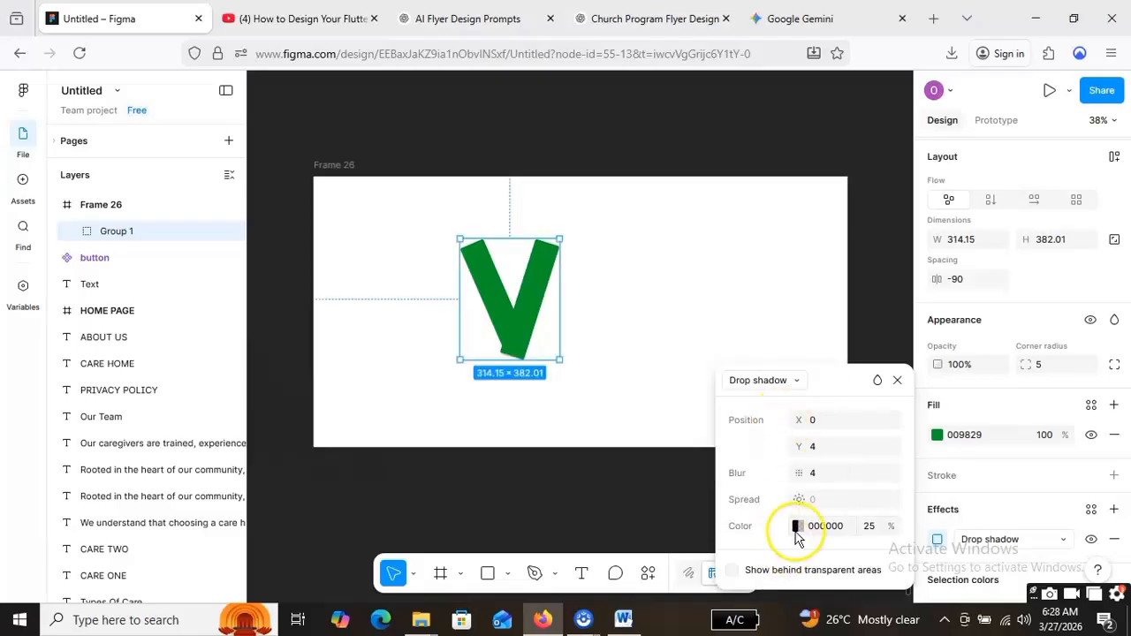
Set the group's drop shadow to show behind transparent areas, leaving its colour as it is
left_click(797, 528)
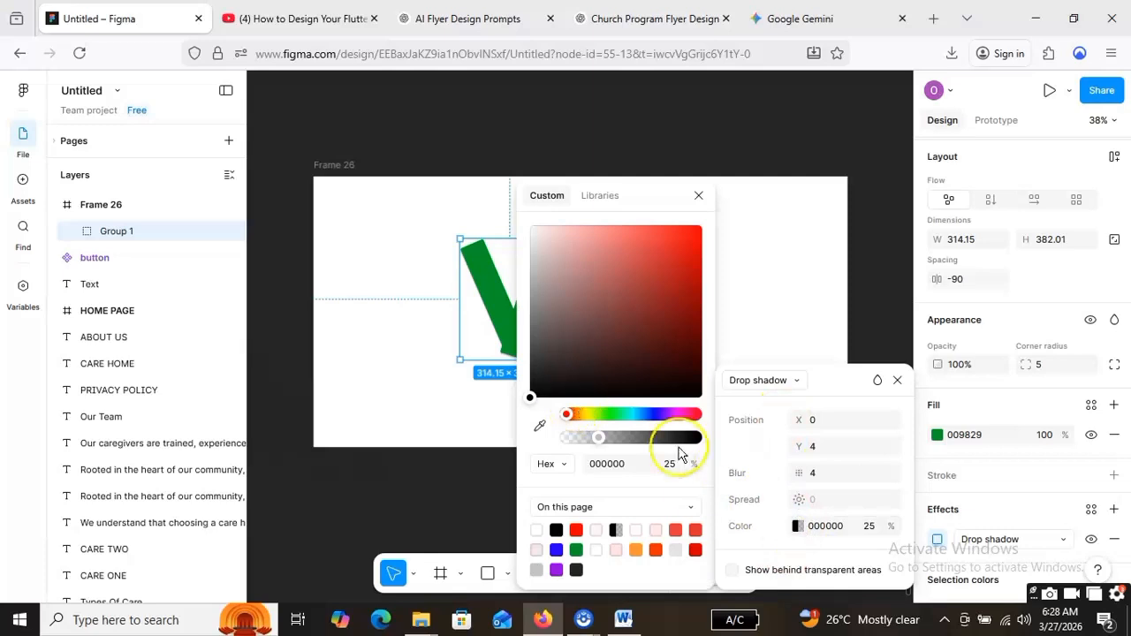
left_click(751, 514)
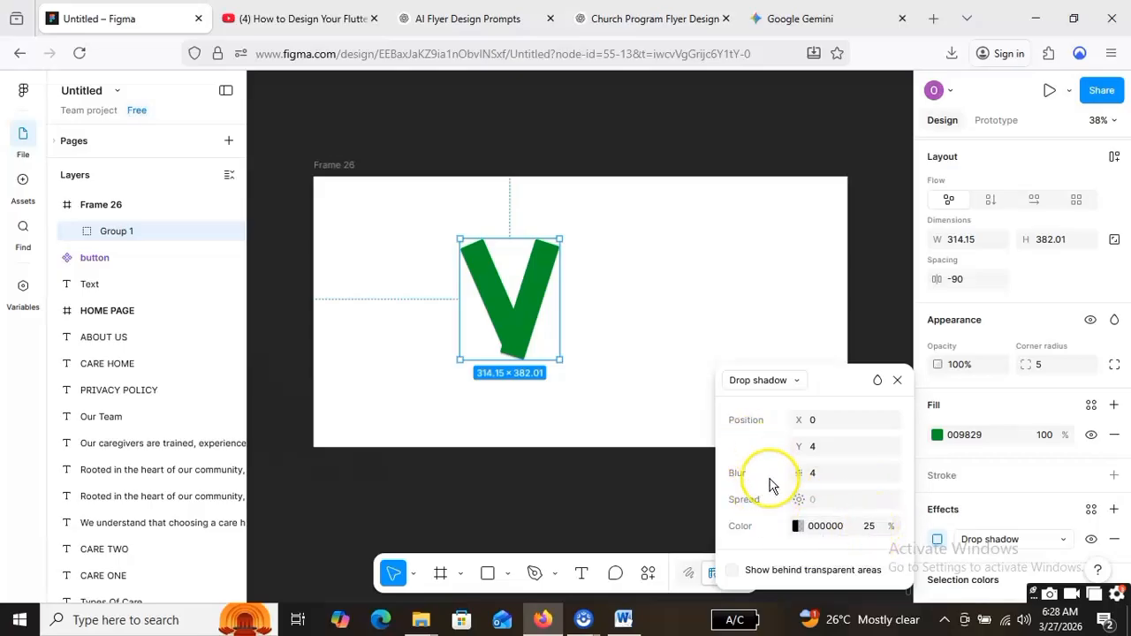
left_click(731, 572)
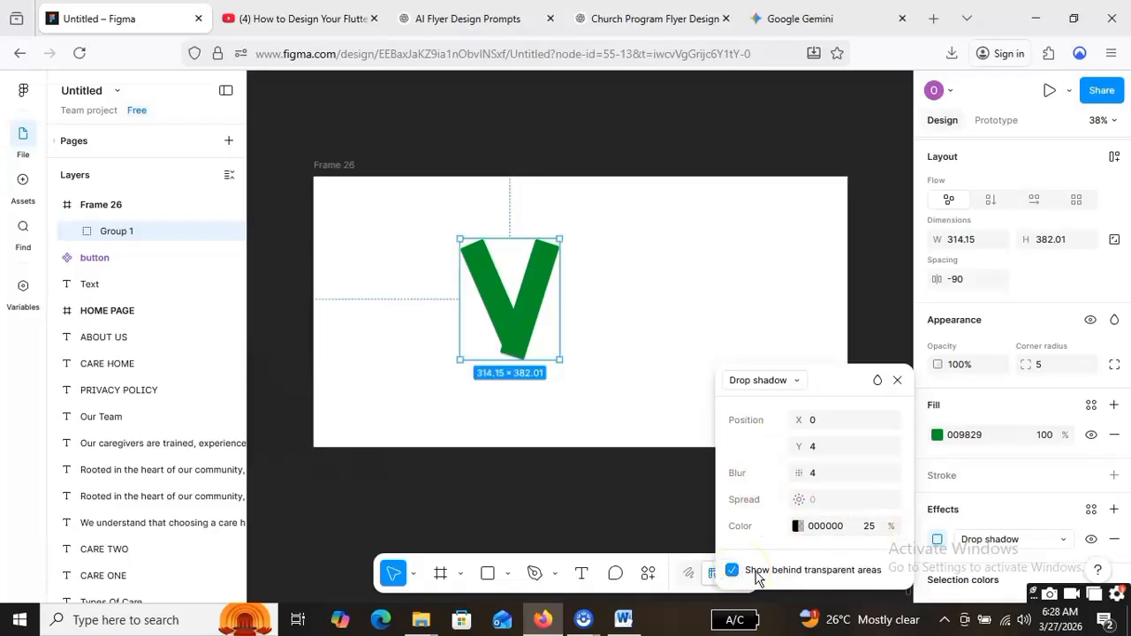
left_click(584, 461)
Zoom in on the grouped V mark to examine its shadow and the joint at its base
left_click(494, 268)
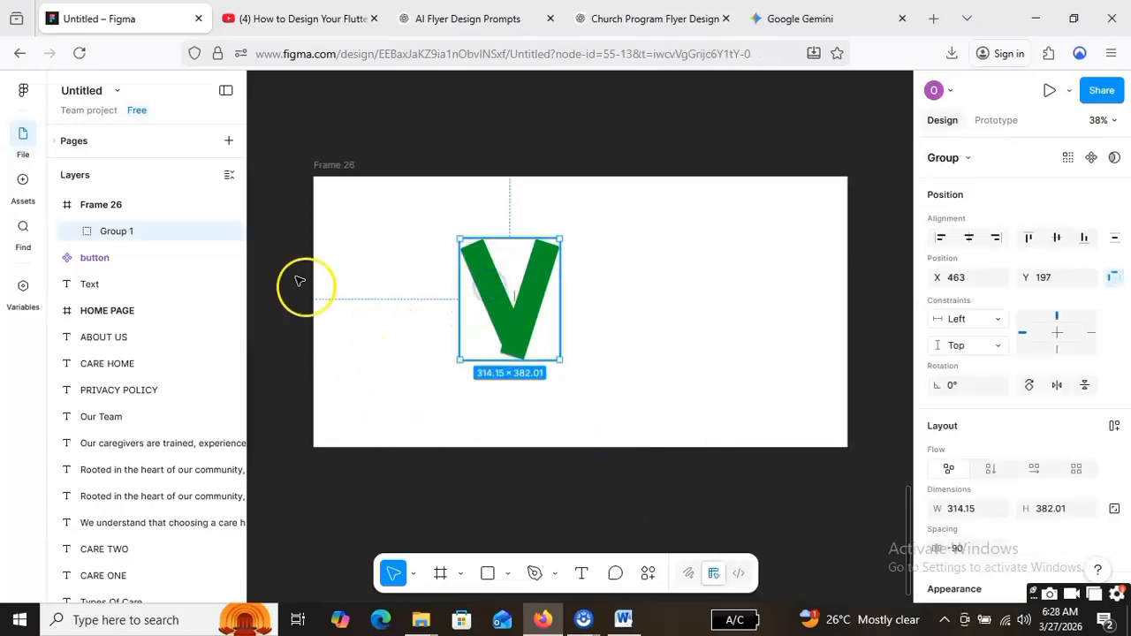
left_click(72, 230)
left_click(70, 230)
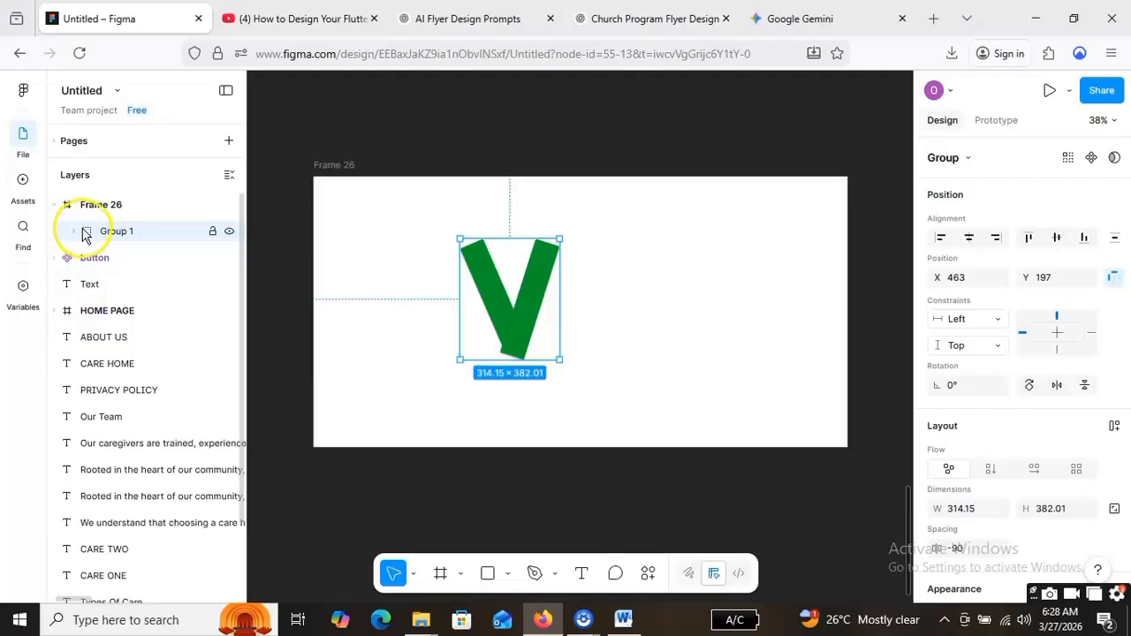
double_click(88, 230)
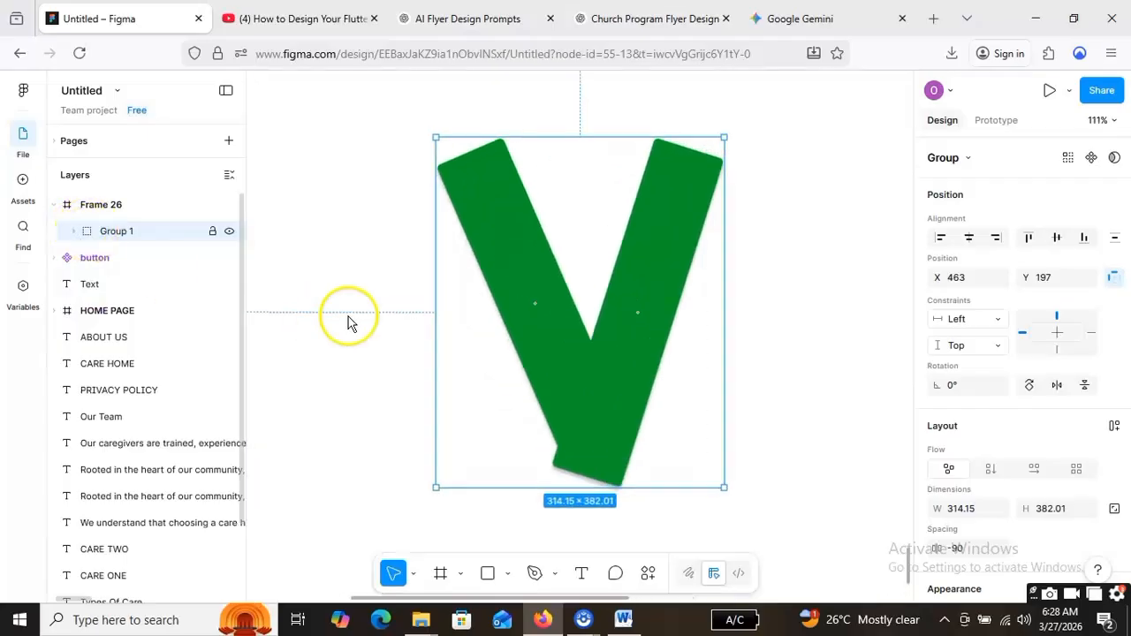
left_click(811, 491)
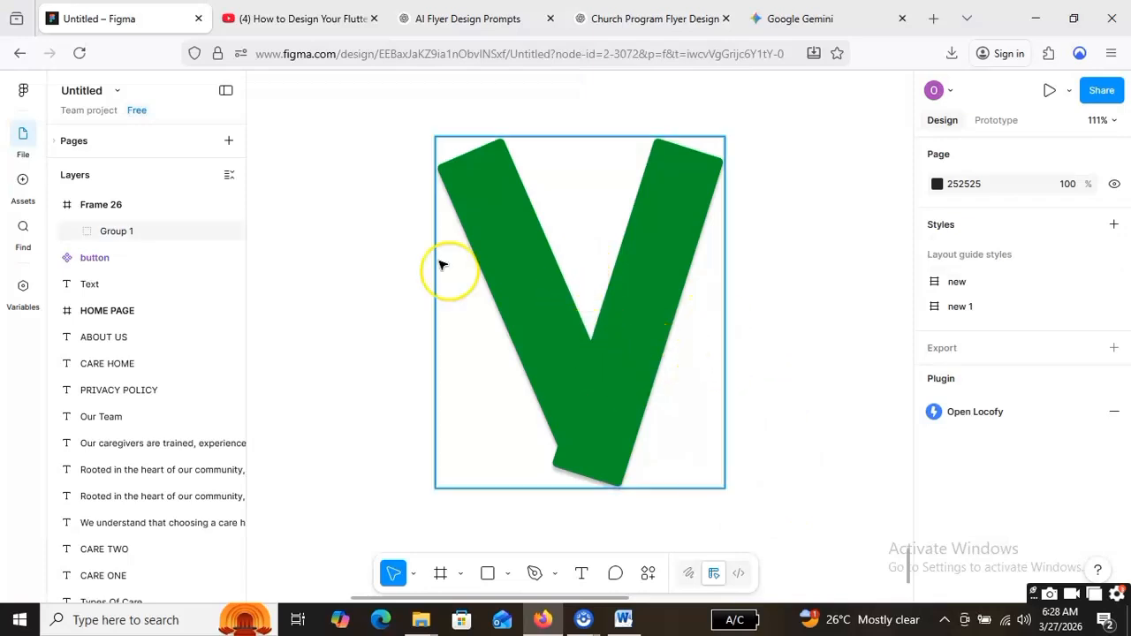
Draw a narrow upright frame about 76 × 276 inside Frame 26, beside the green V mark
left_click(61, 206)
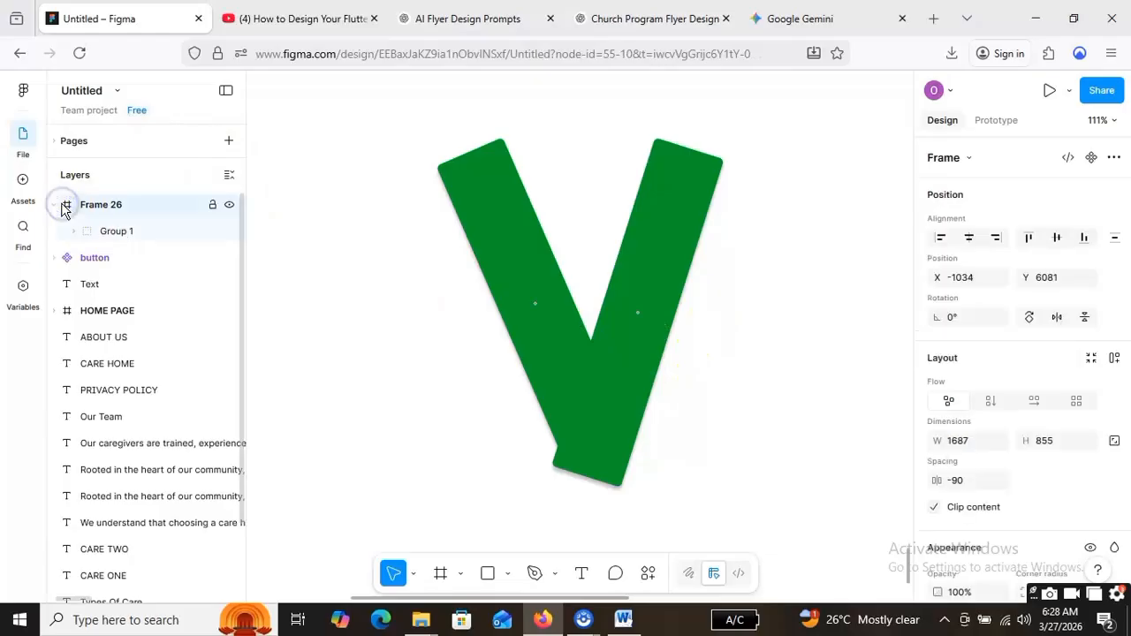
left_click(62, 206)
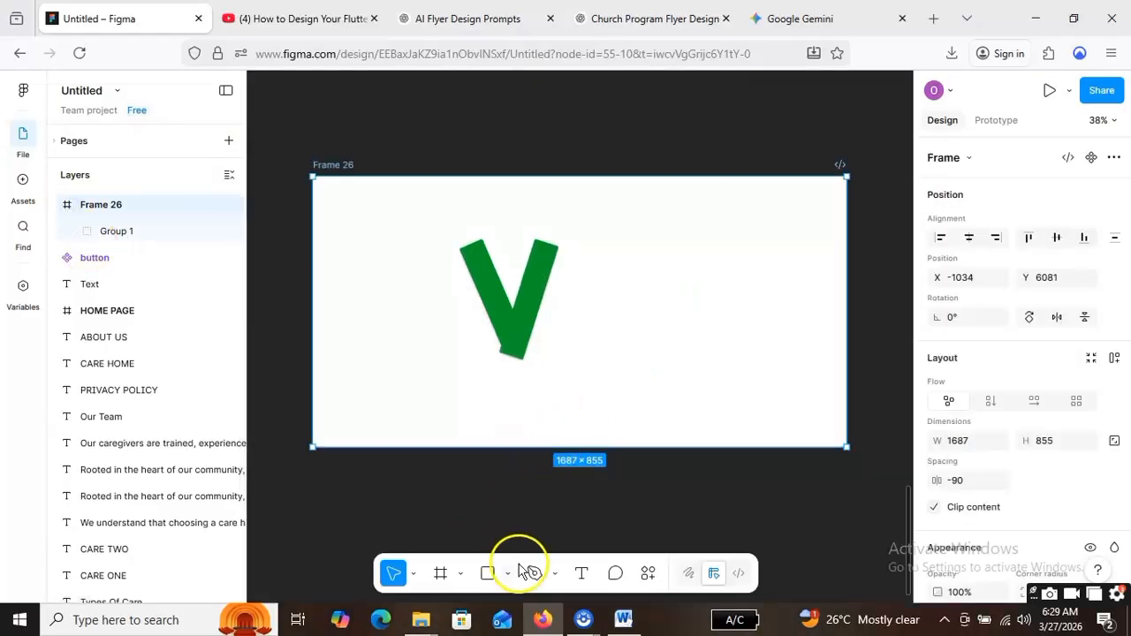
left_click(440, 573)
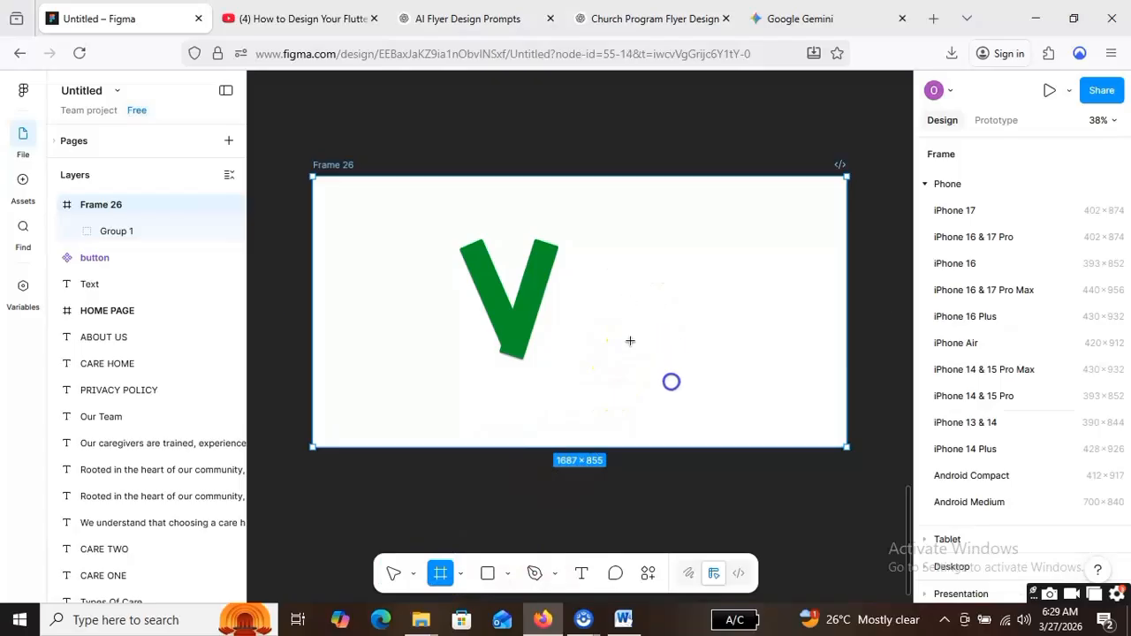
left_click_drag(651, 312, 676, 398)
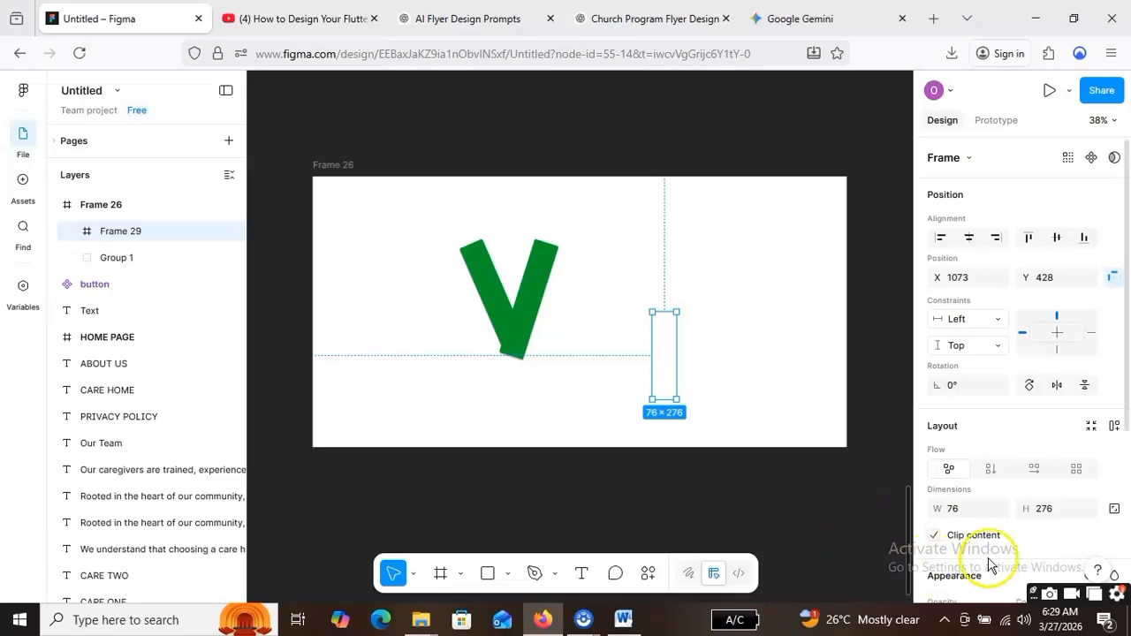
Fill the new narrow frame with solid red FF0000
scroll(984, 497, "down", 3)
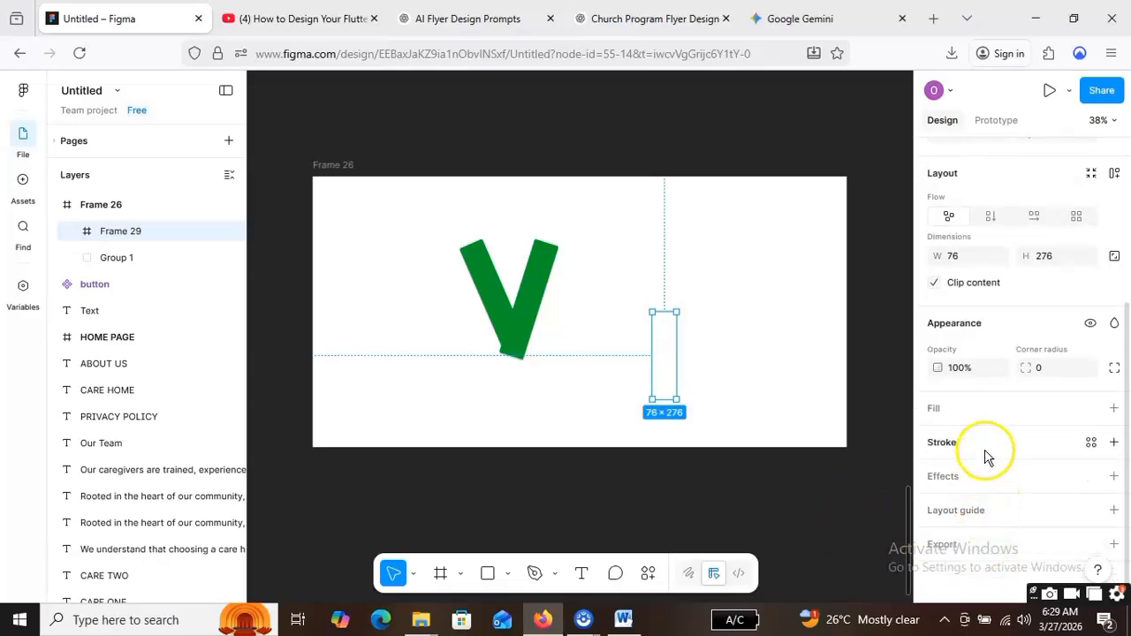
left_click(967, 412)
left_click_drag(783, 404, 904, 248)
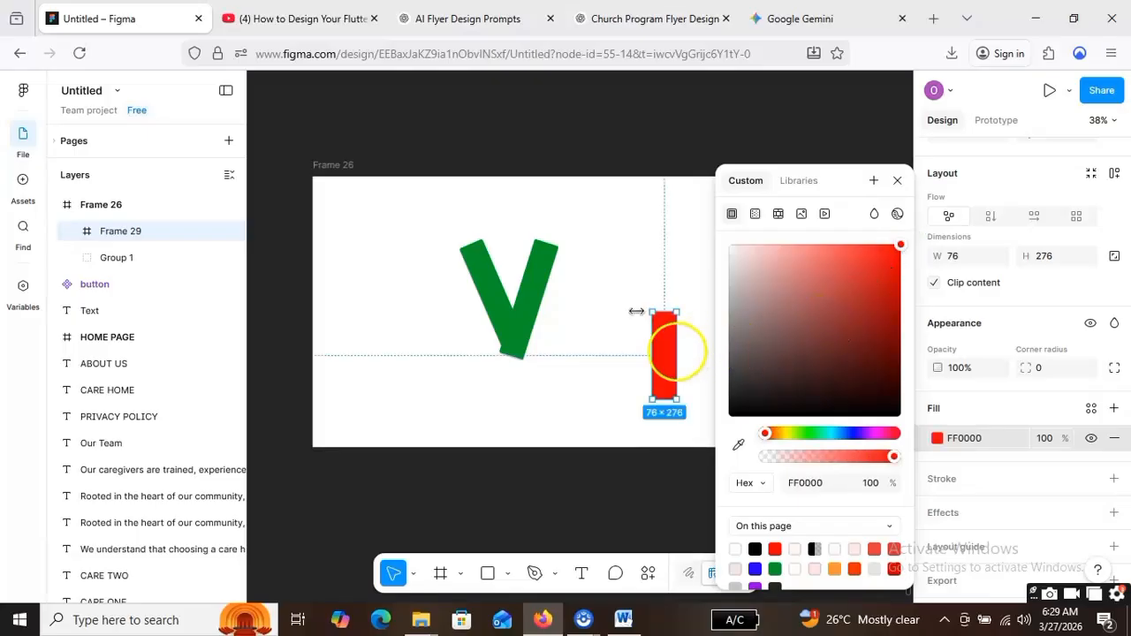
left_click(671, 378)
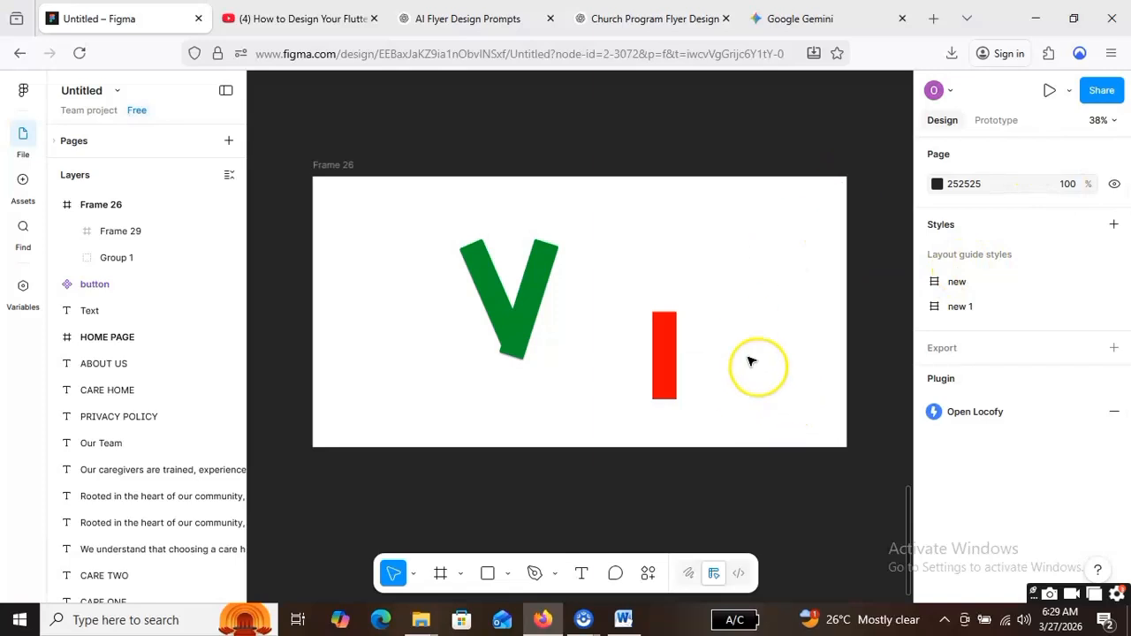
Move the red bar beside the V mark, to about X 1003, Y 290
left_click(669, 353)
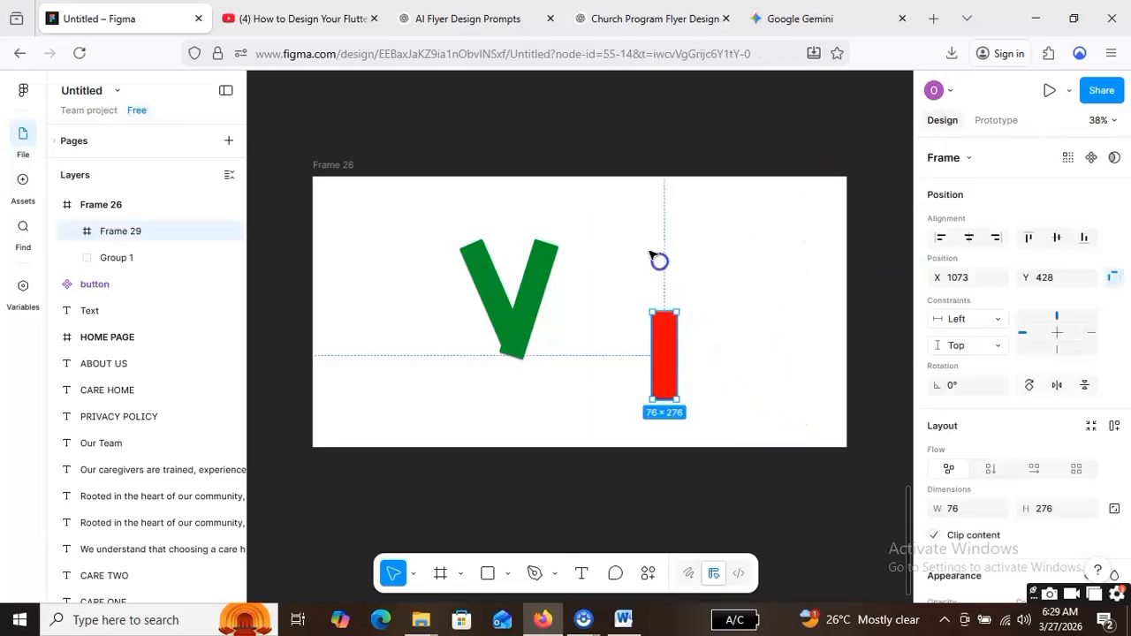
left_click_drag(669, 353, 653, 254)
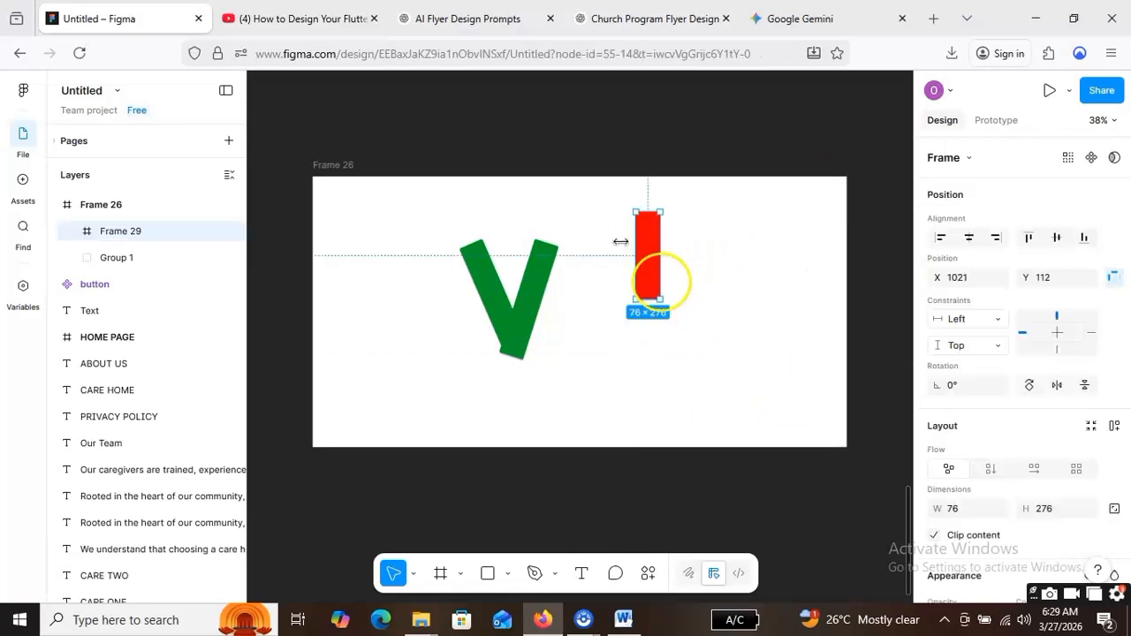
left_click(727, 313)
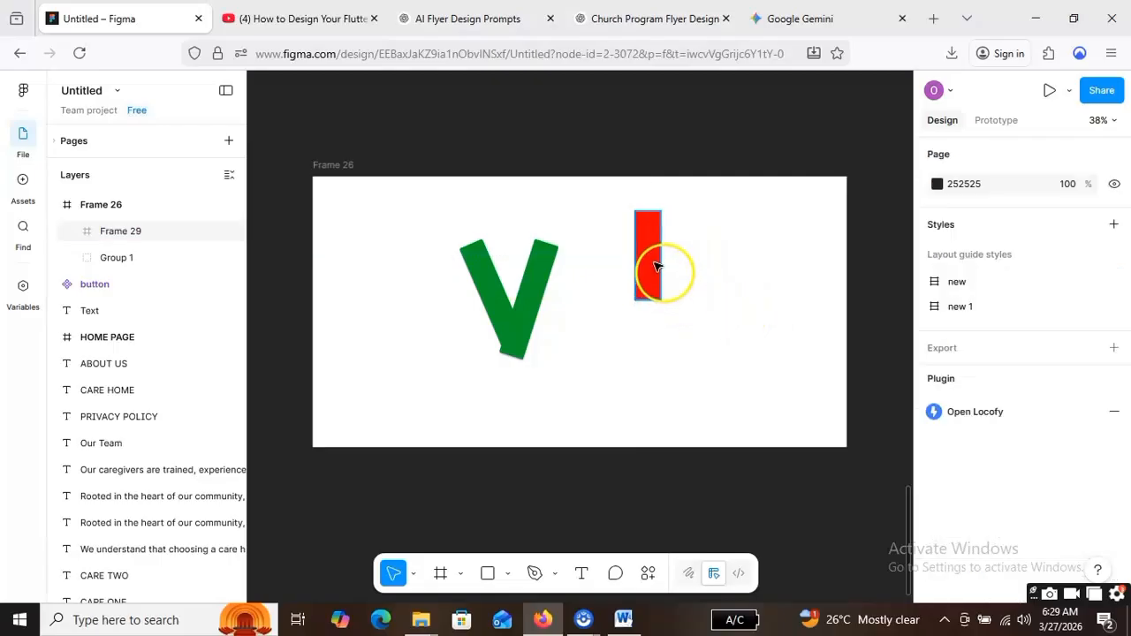
mouse_move(651, 327)
left_mouse_down()
mouse_move(656, 360)
mouse_move(653, 328)
left_mouse_up()
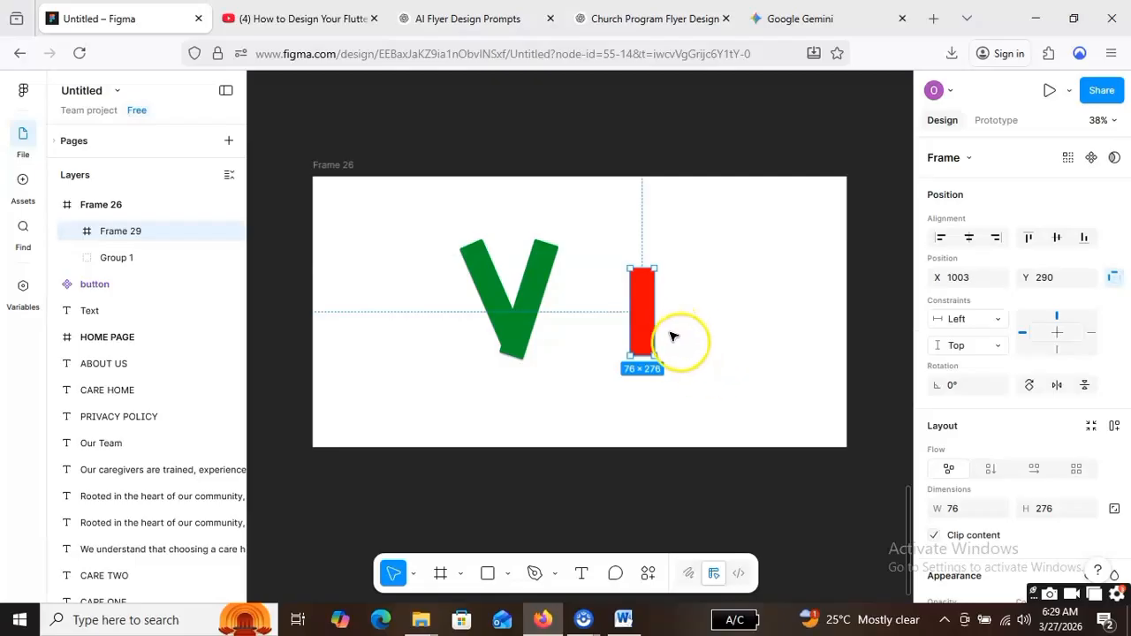
Duplicate the red bar and place the copy flush against its right side at X 1079, Y 290
key("ctrl+d")
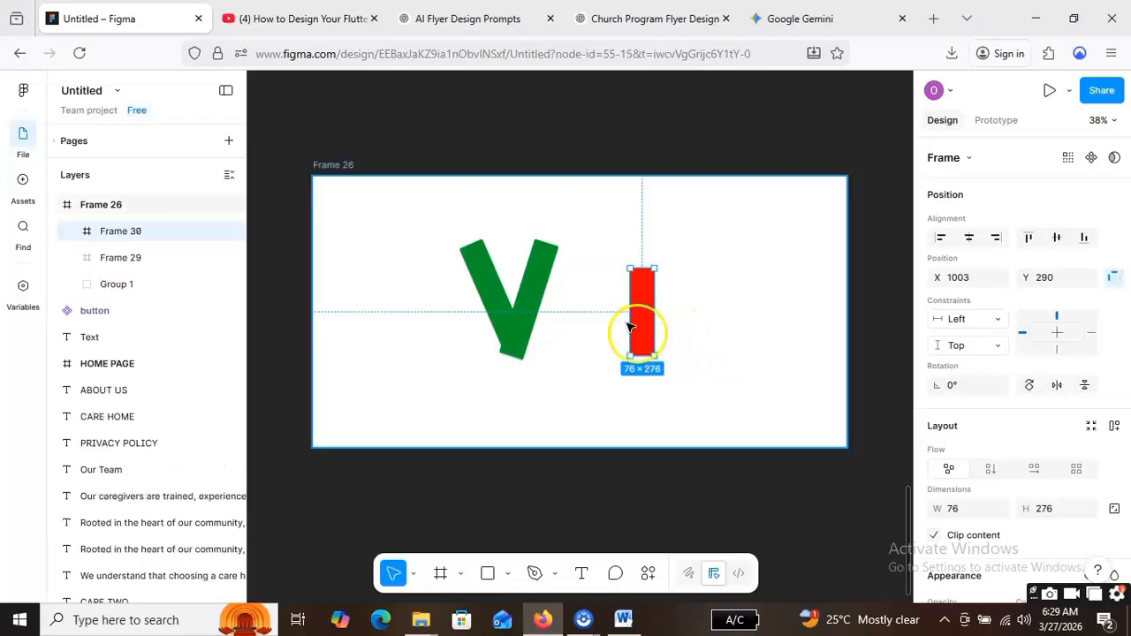
left_click(653, 320)
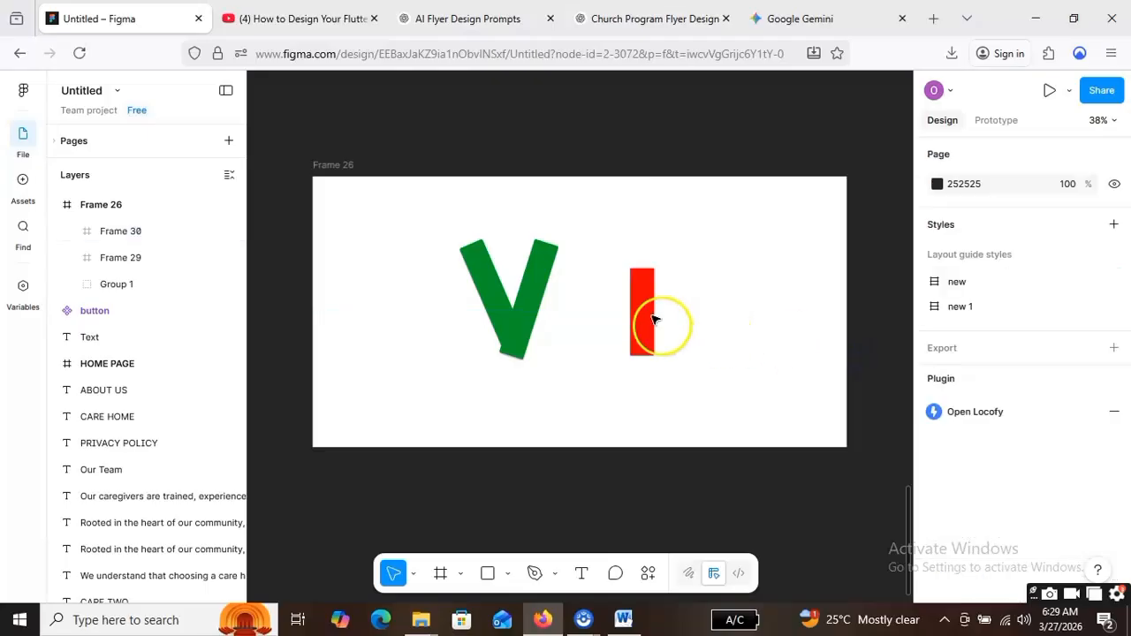
mouse_move(654, 324)
left_mouse_down()
mouse_move(677, 328)
mouse_move(669, 318)
left_mouse_up()
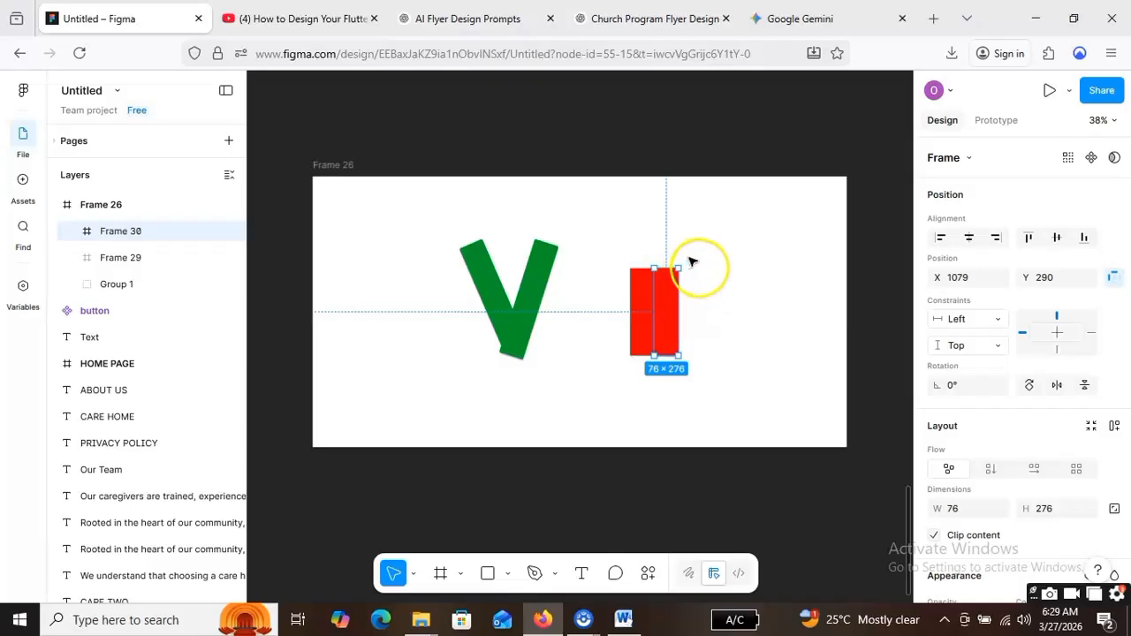
Resize the copied red bar into a horizontal foot about 256 × 79, level with the upright bar's base
left_click_drag(679, 292, 744, 345)
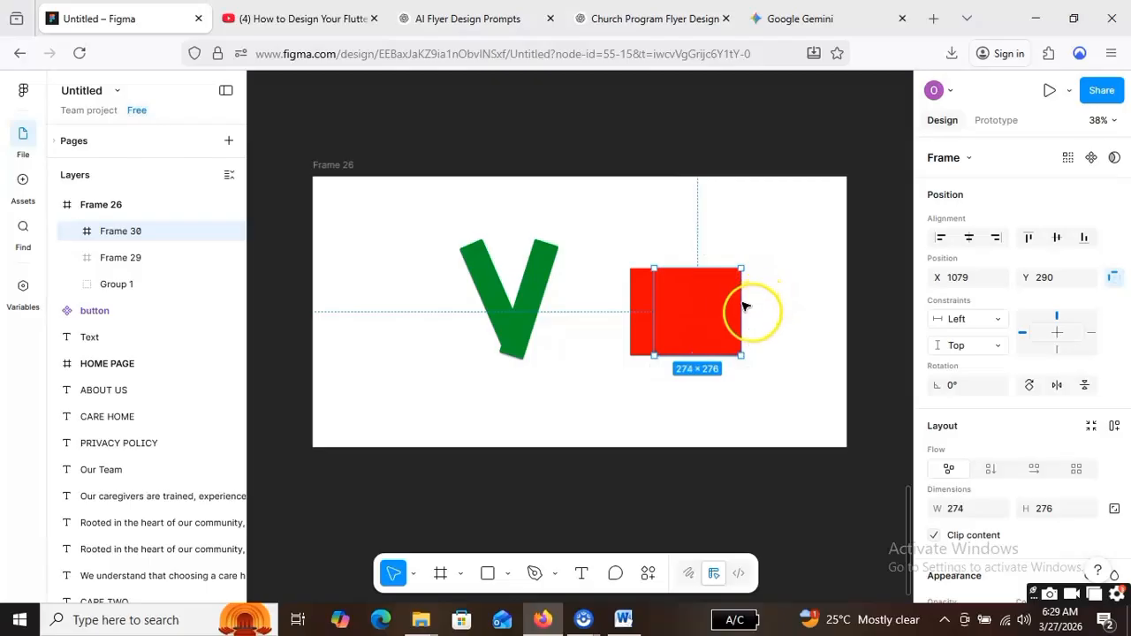
left_click_drag(734, 327, 732, 341)
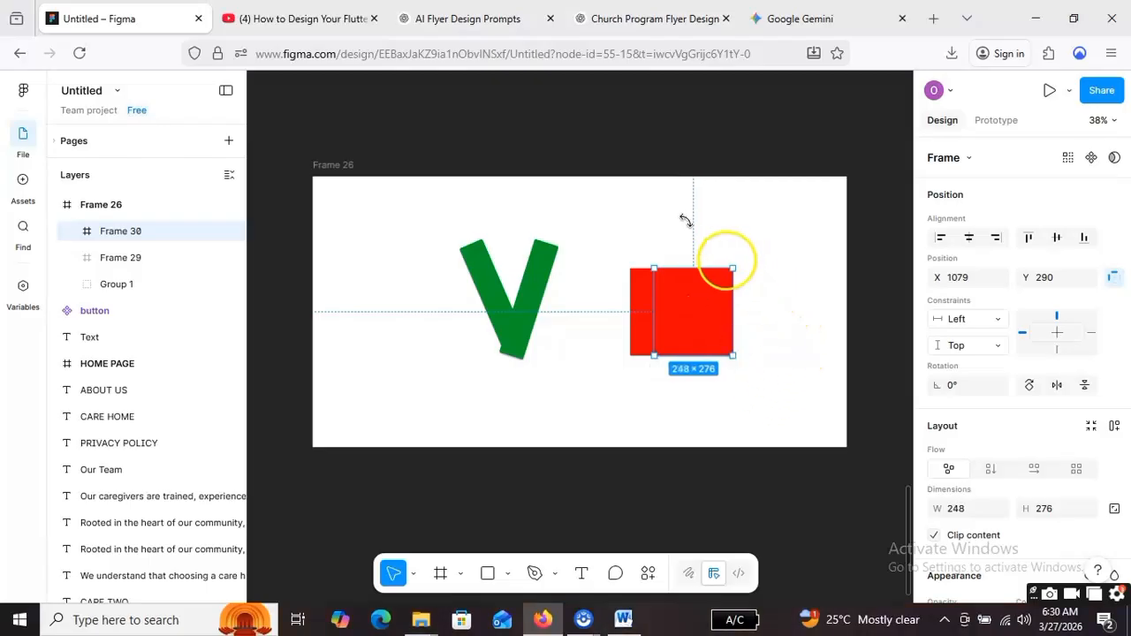
left_click_drag(695, 228, 696, 290)
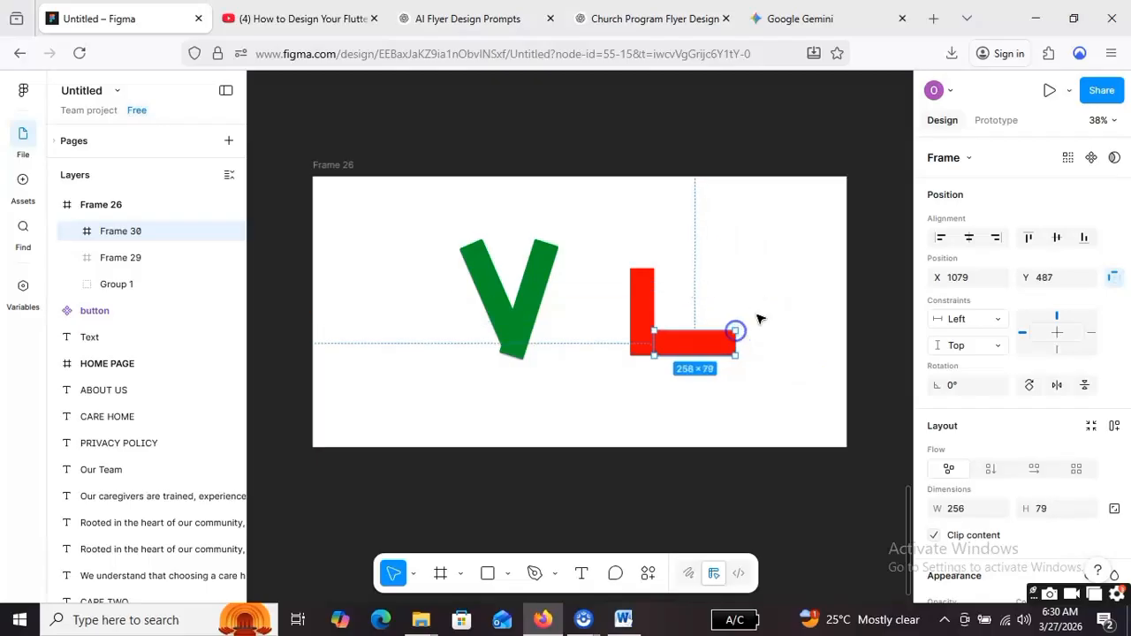
Nudge the horizontal red bar left to about X 1033, Y 487 so it overlaps the upright bar's base
key("Left")
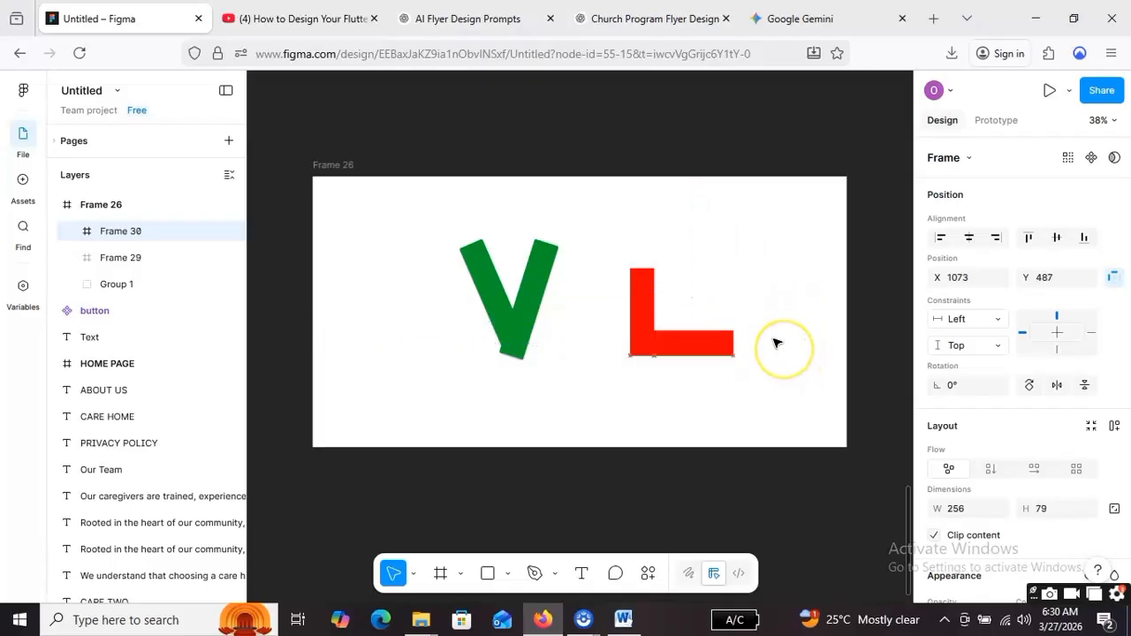
key("Left")
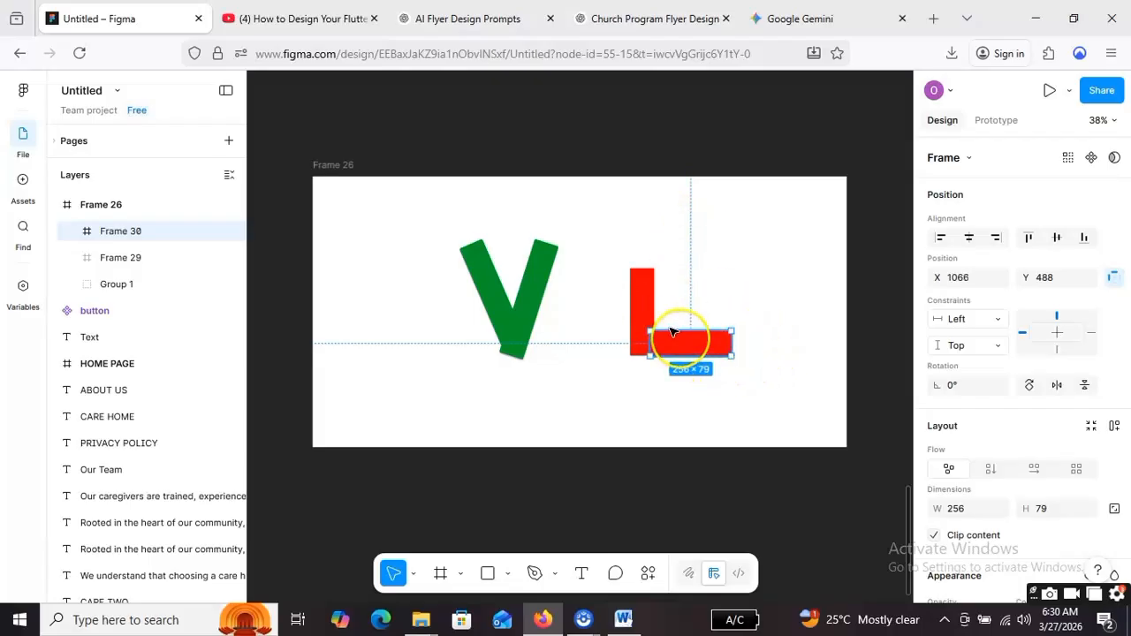
key("Left")
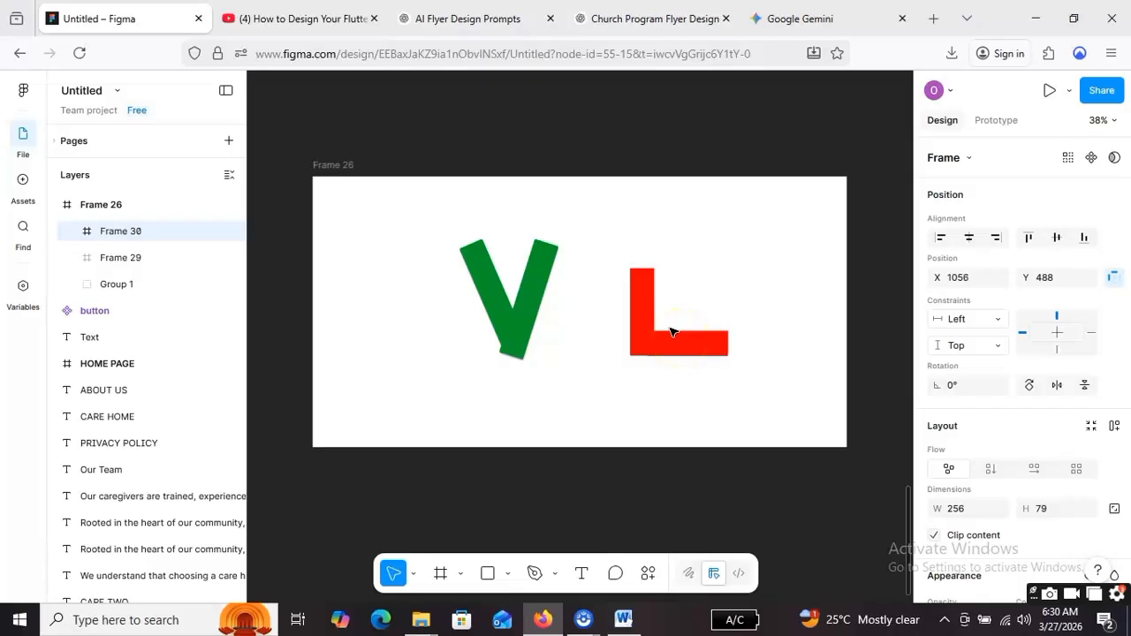
key("Left")
key("Left")
key("Left")
key("Left")
key("Left")
key("Left")
key("Left")
key("Left")
key("Left")
key("Left")
key("Left")
key("Left")
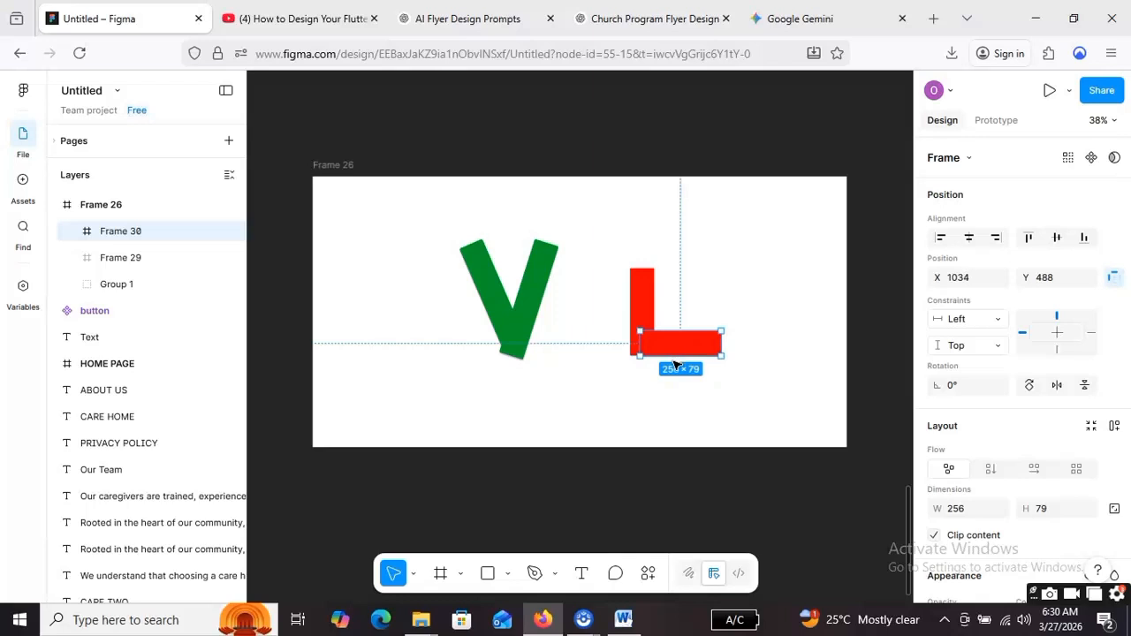
key("Left")
key("Left")
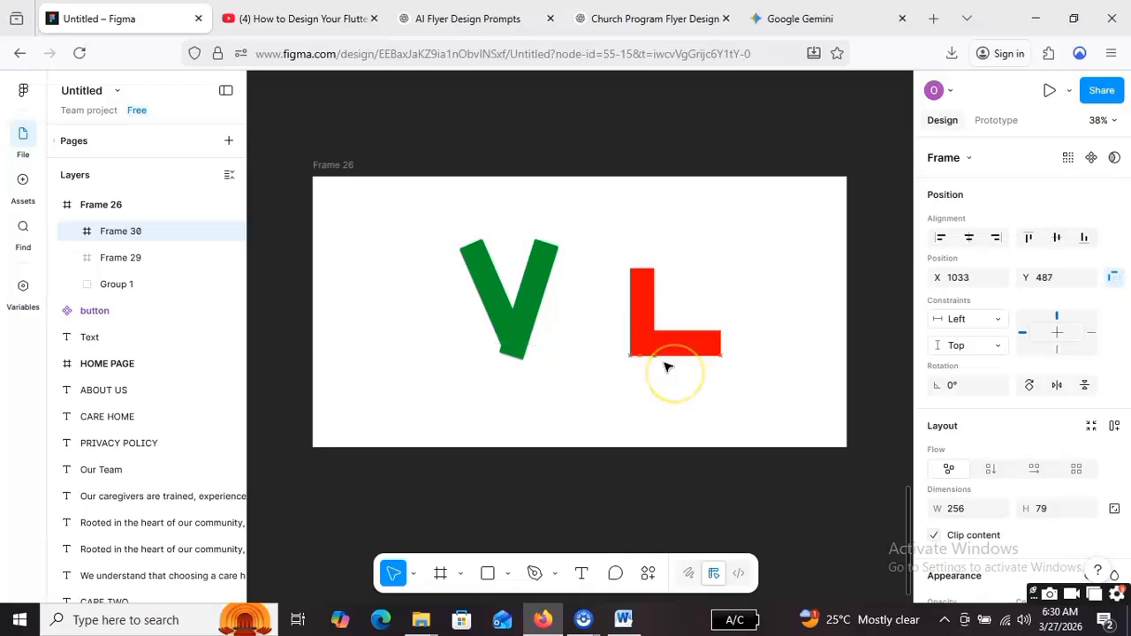
Group the upright and horizontal red bars into one L shape
left_click(756, 377)
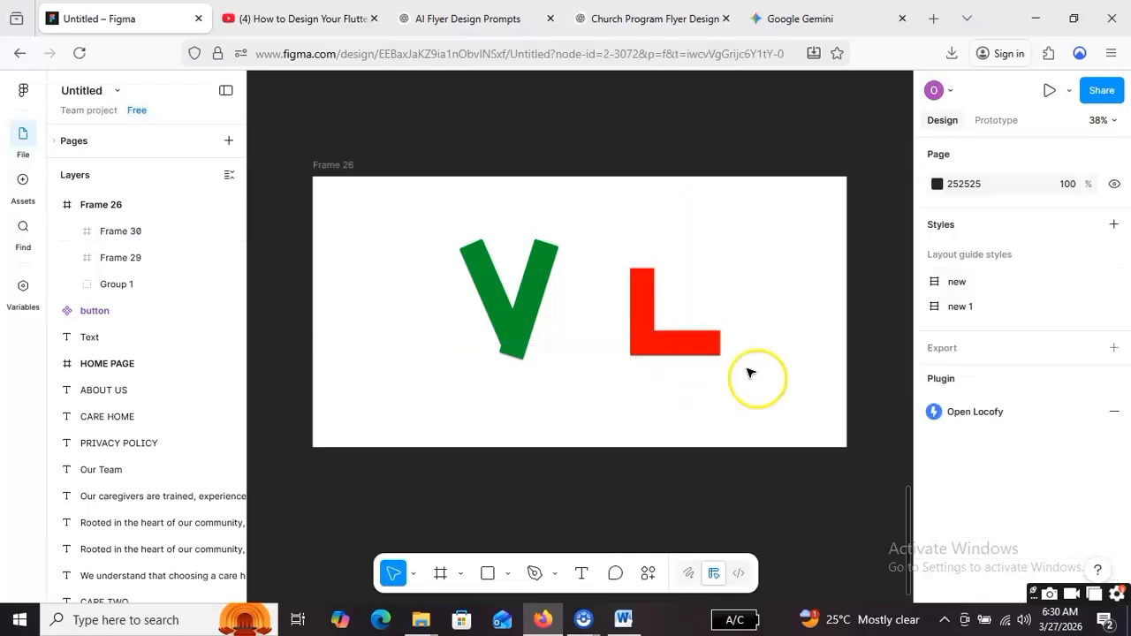
left_click(652, 303)
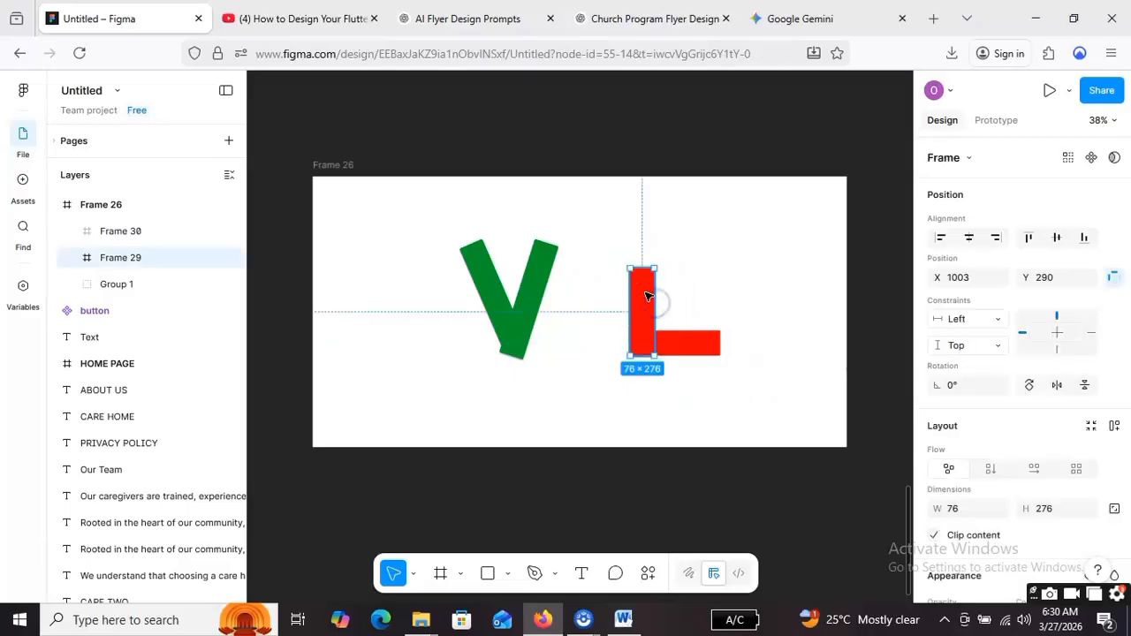
left_click(688, 342, "shift")
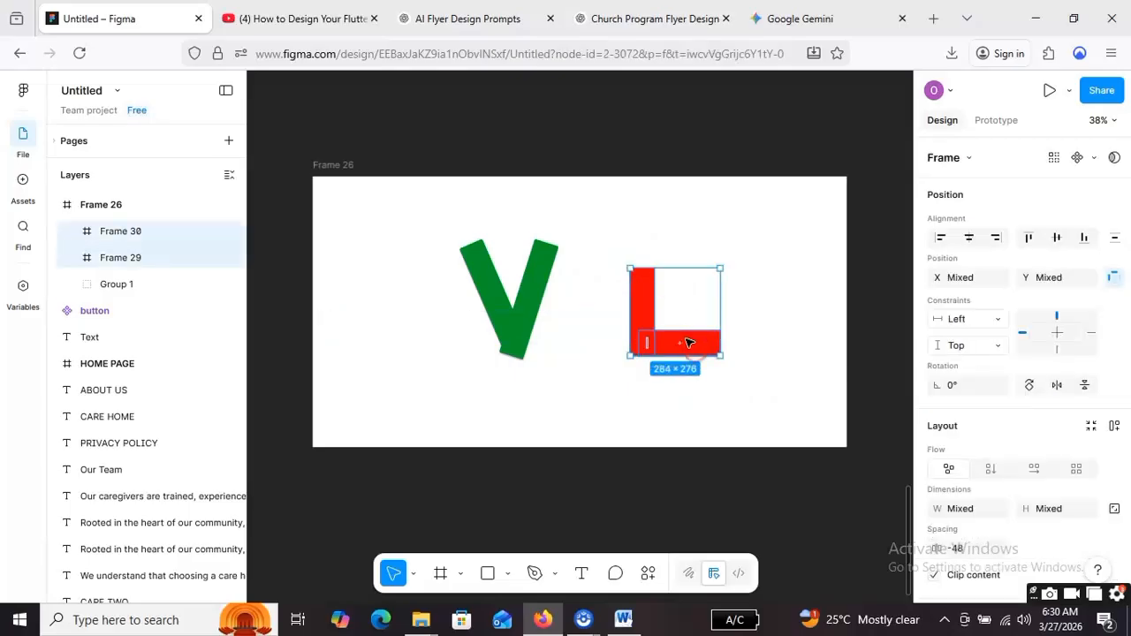
right_click(689, 343)
left_click(779, 338)
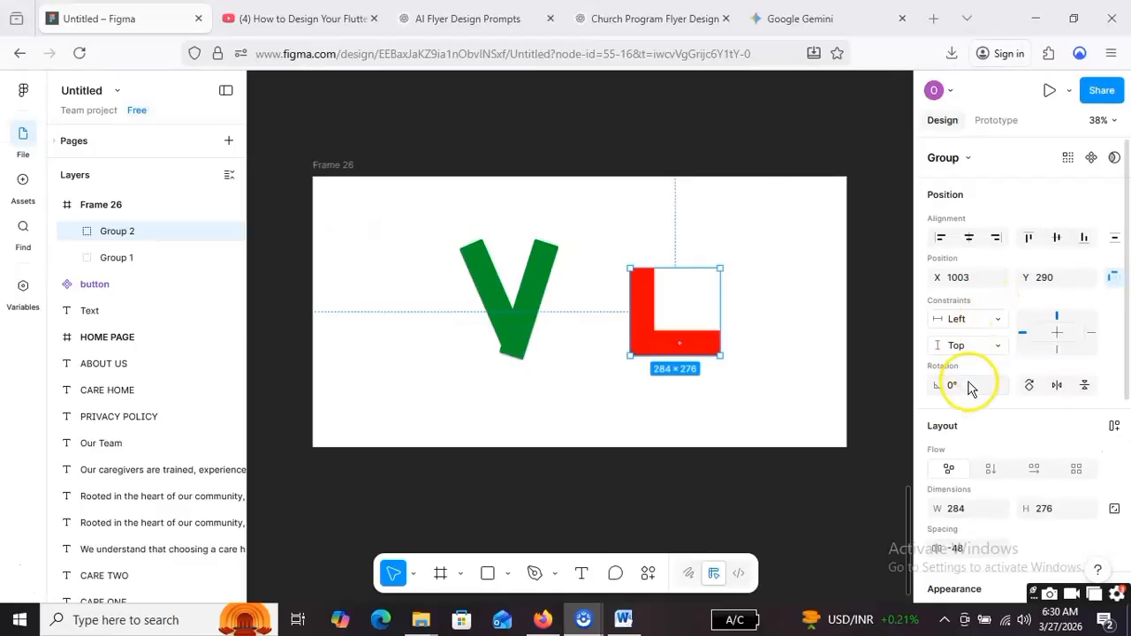
Set the red L group's rotation to 60°
left_click(943, 384)
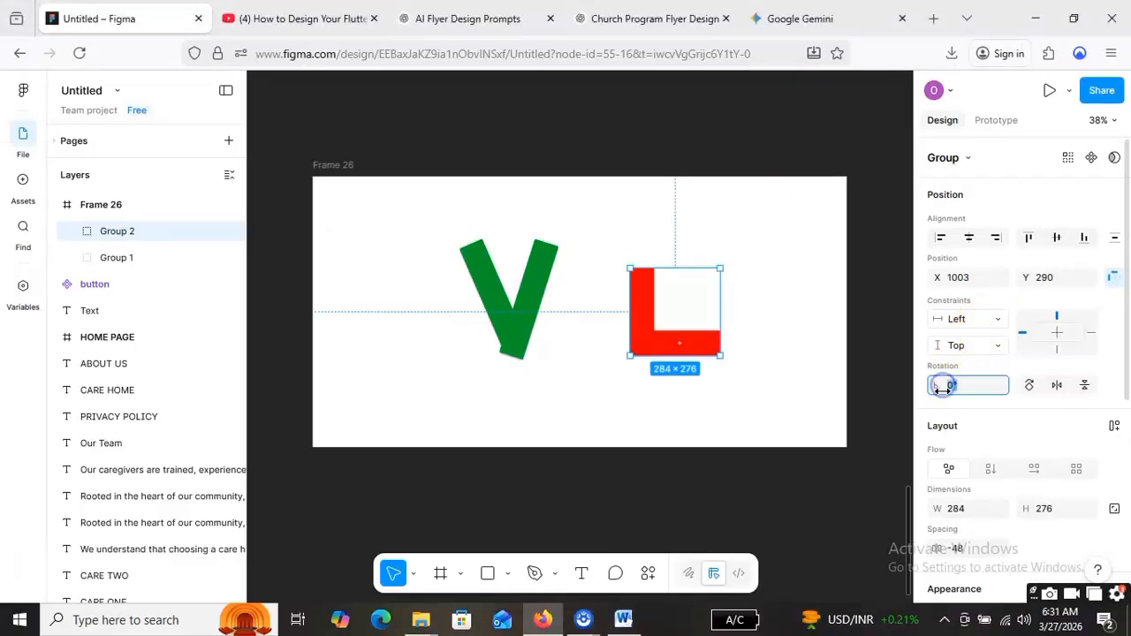
type("60")
key("Return")
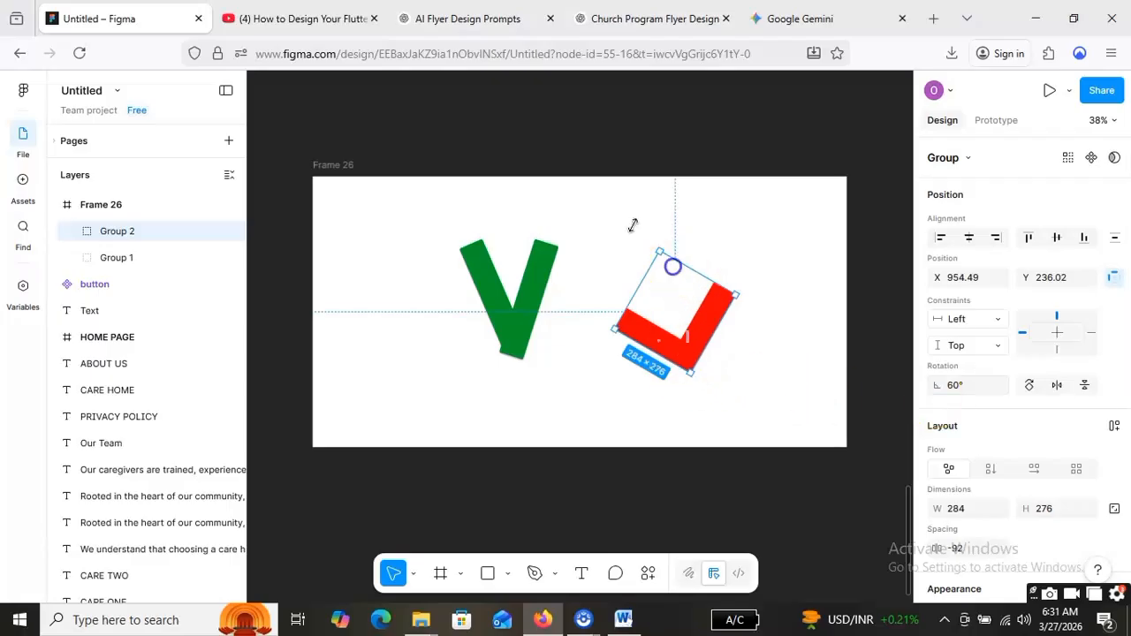
Stretch the red L group to about 284 × 323 and reposition it at about X 907, Y 132
left_click(694, 282)
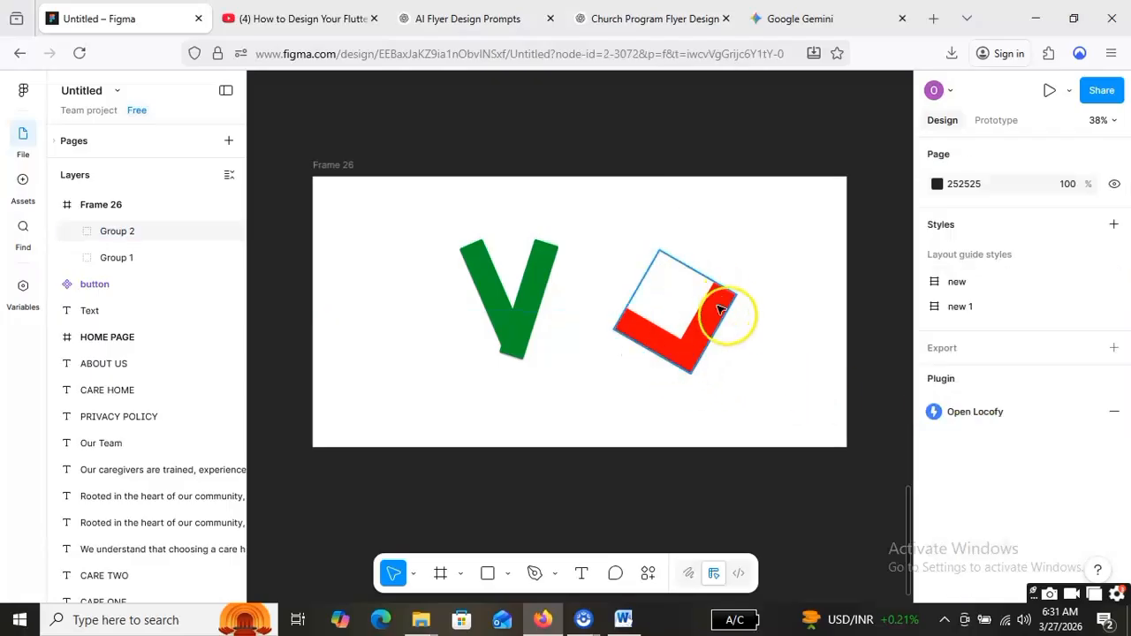
mouse_move(723, 307)
left_mouse_down()
mouse_move(721, 282)
mouse_move(712, 307)
left_mouse_up()
left_click(707, 296)
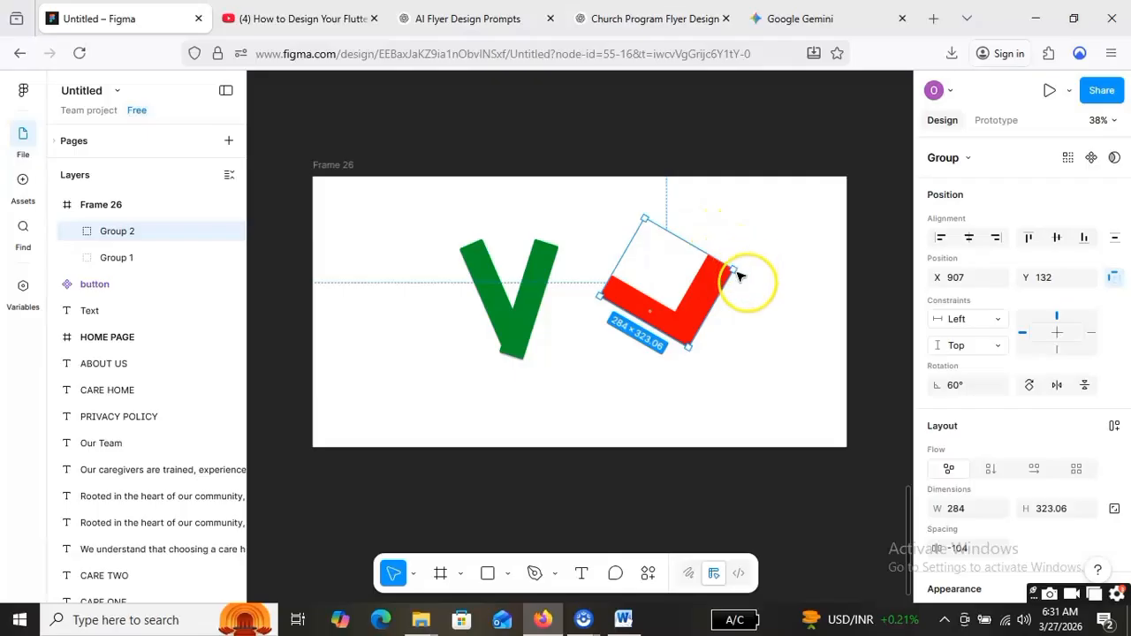
Try a rotation of 70° on the red L group
left_click(972, 383)
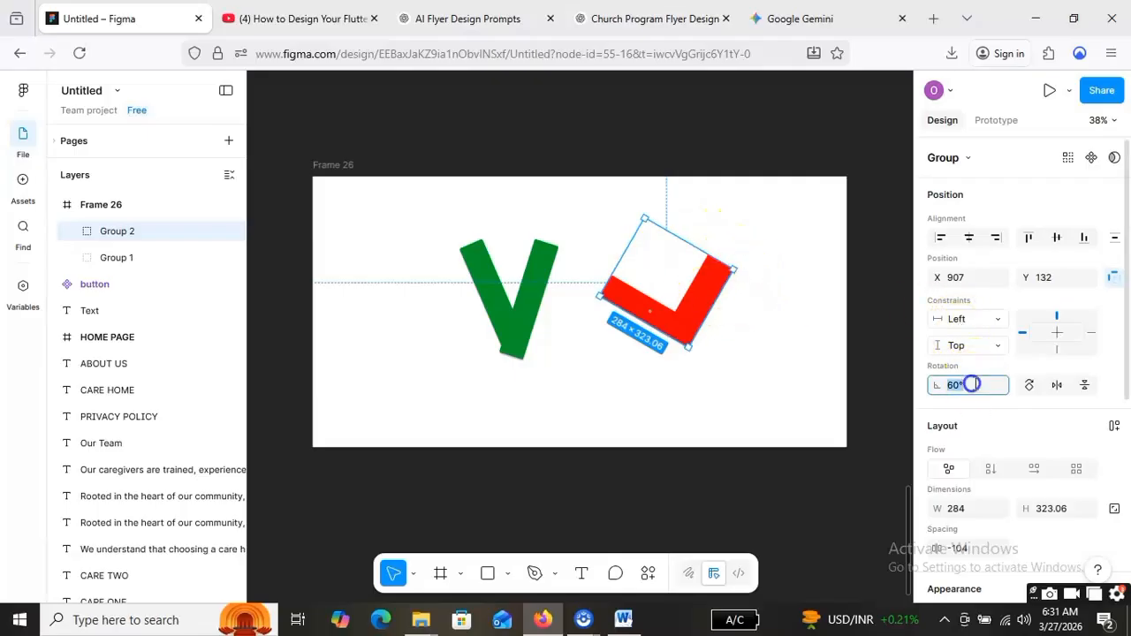
type("70")
key("Return")
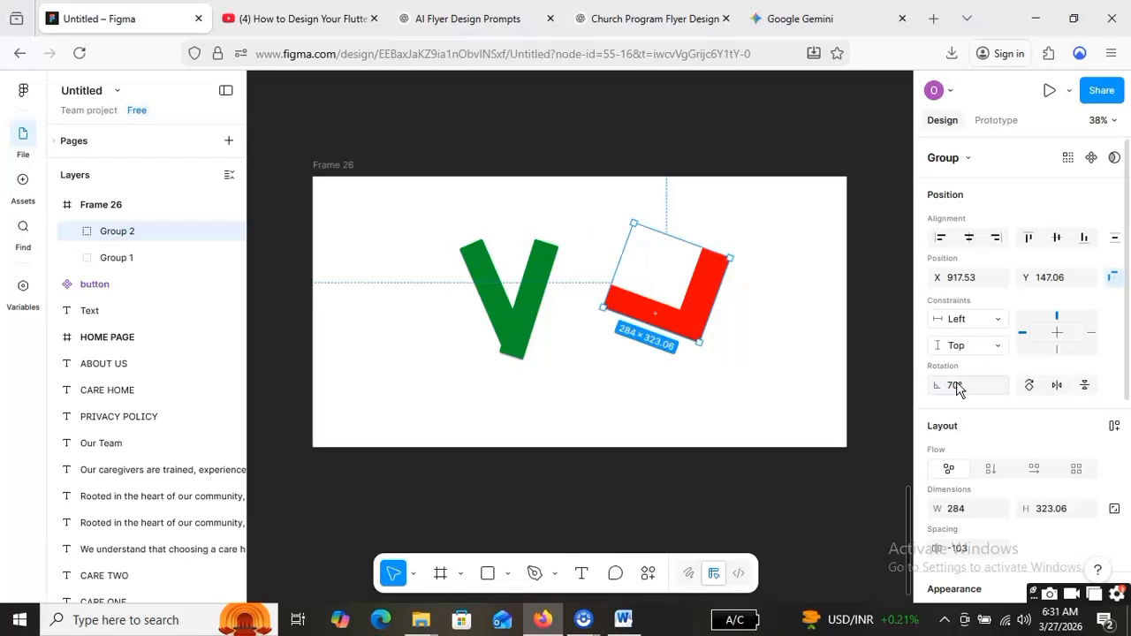
Set the red L group's rotation to 50° and move it beside the green V, to about X 843, Y 135
left_click(946, 383)
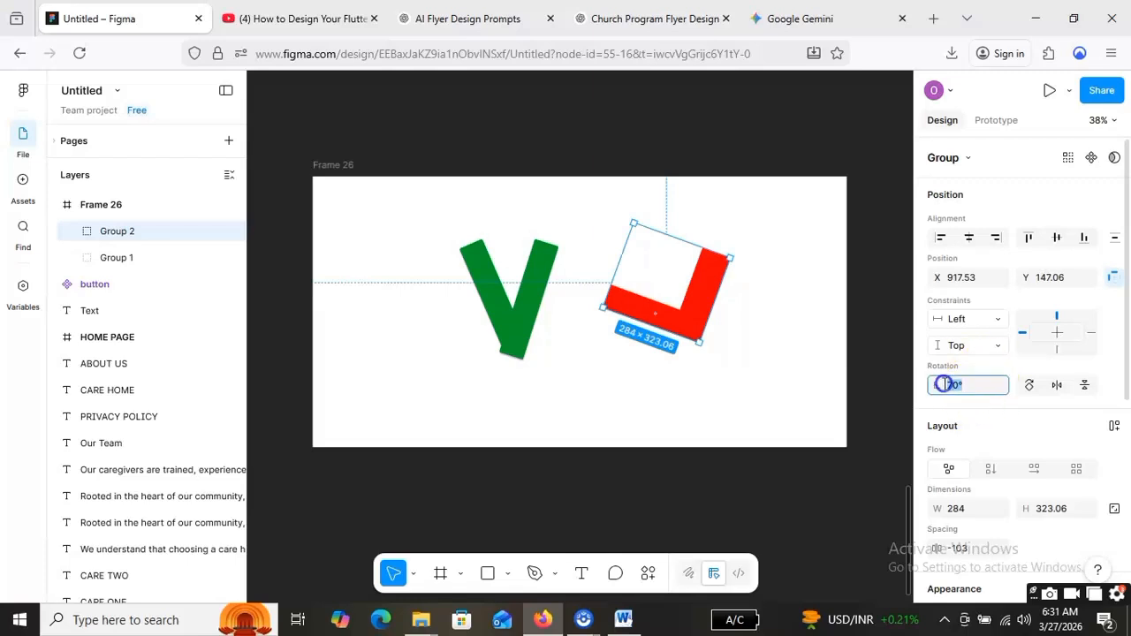
type("50")
key("Return")
left_click_drag(682, 314, 659, 321)
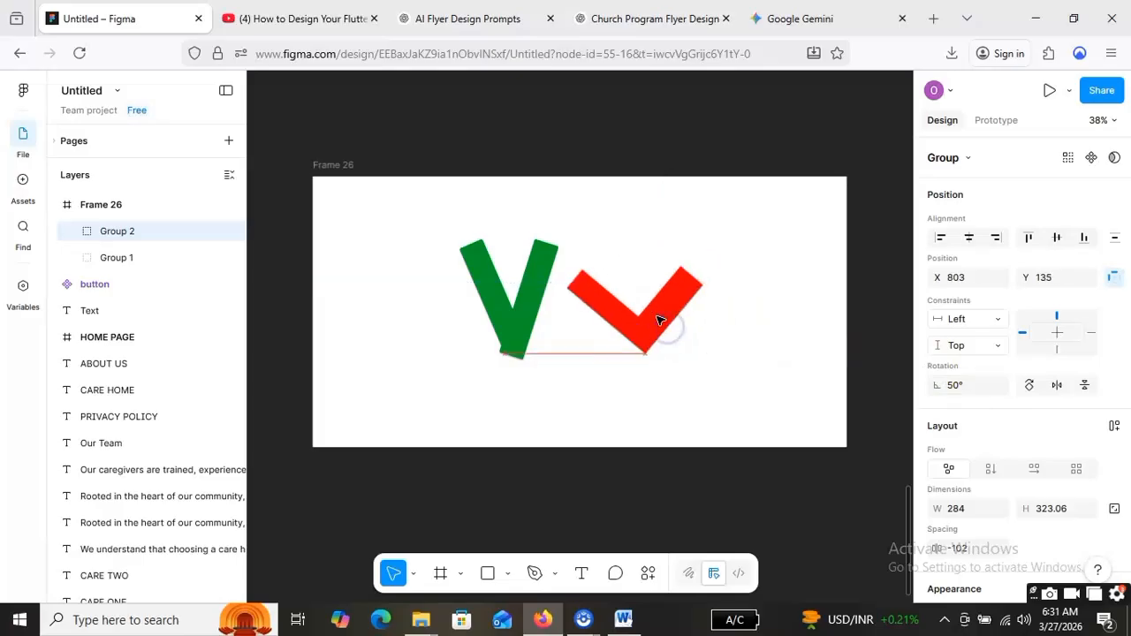
left_click_drag(658, 320, 657, 320)
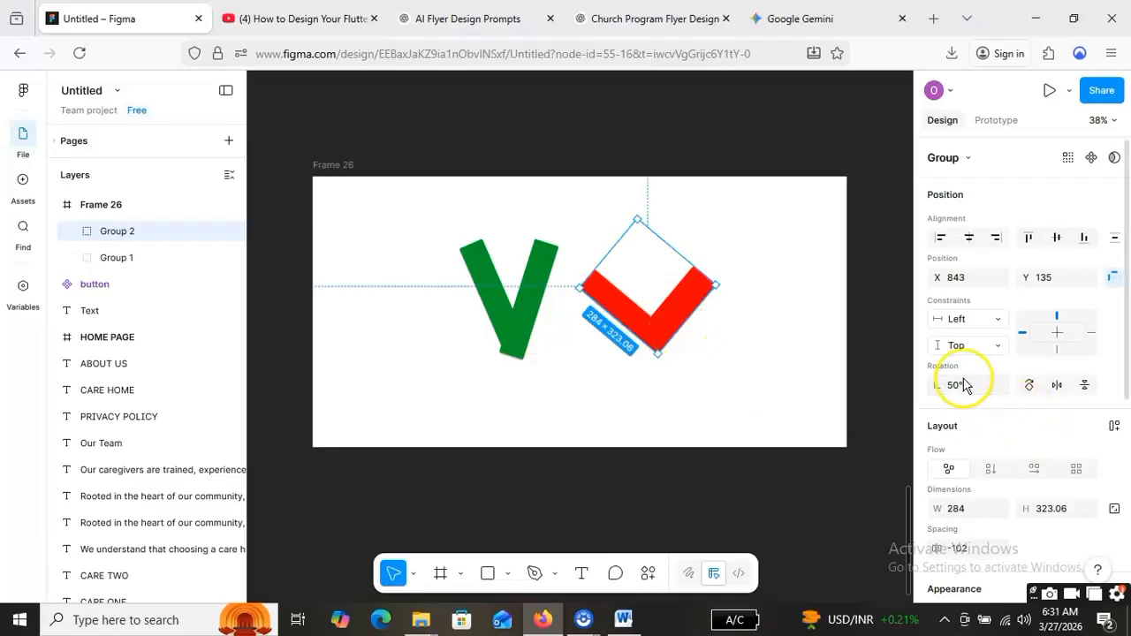
Set the red L group's rotation to 40°
key("BackSpace")
key("Return")
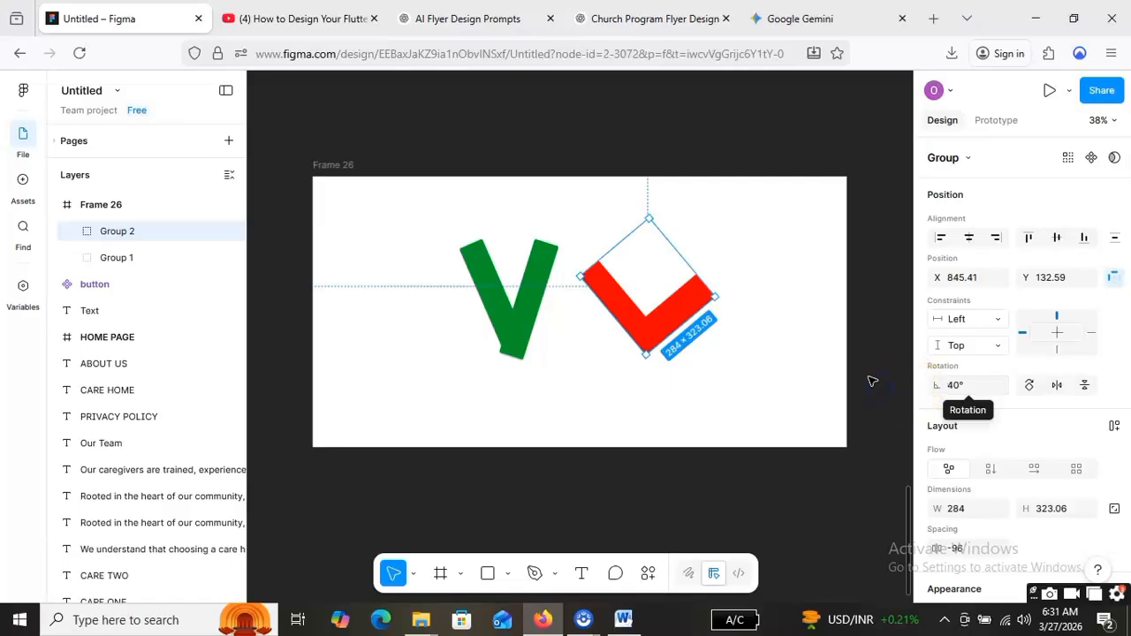
left_click(782, 356)
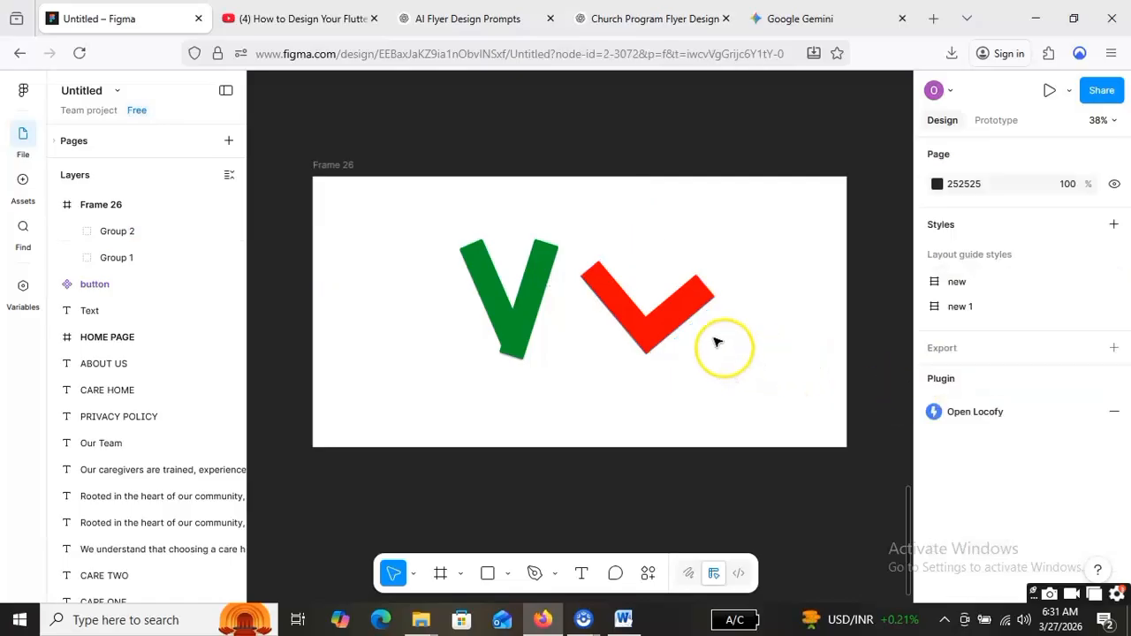
Resize the red L group to about 284 × 274 and place it close to the green V, at about X 806, Y 138
left_click(648, 328)
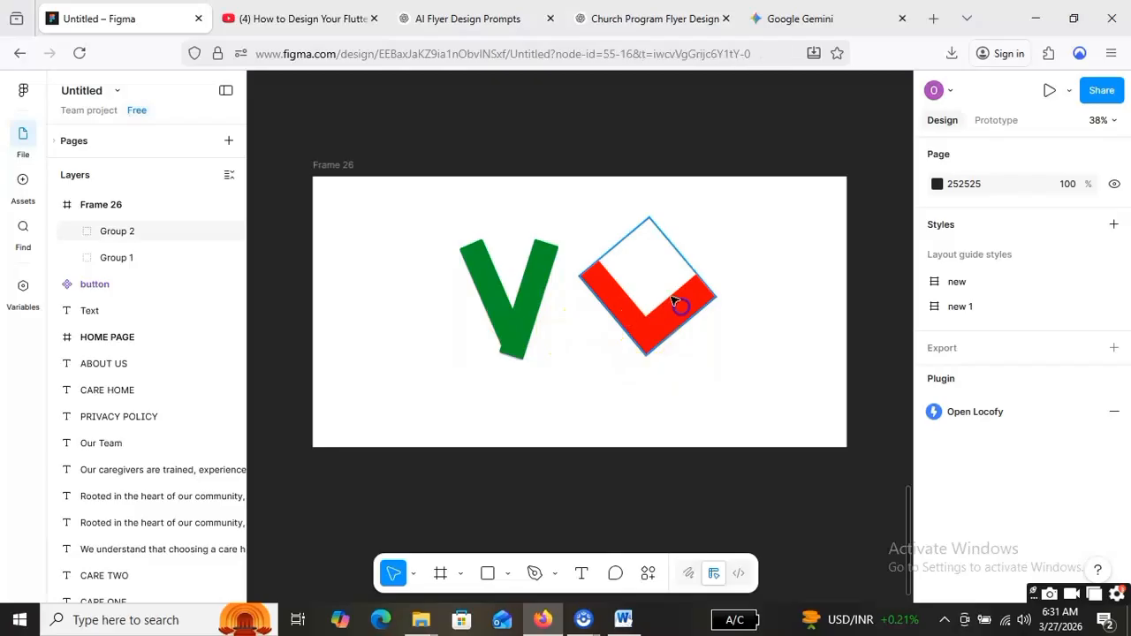
mouse_move(654, 331)
left_mouse_down()
mouse_move(704, 334)
mouse_move(664, 338)
left_mouse_up()
left_click_drag(624, 298, 654, 309)
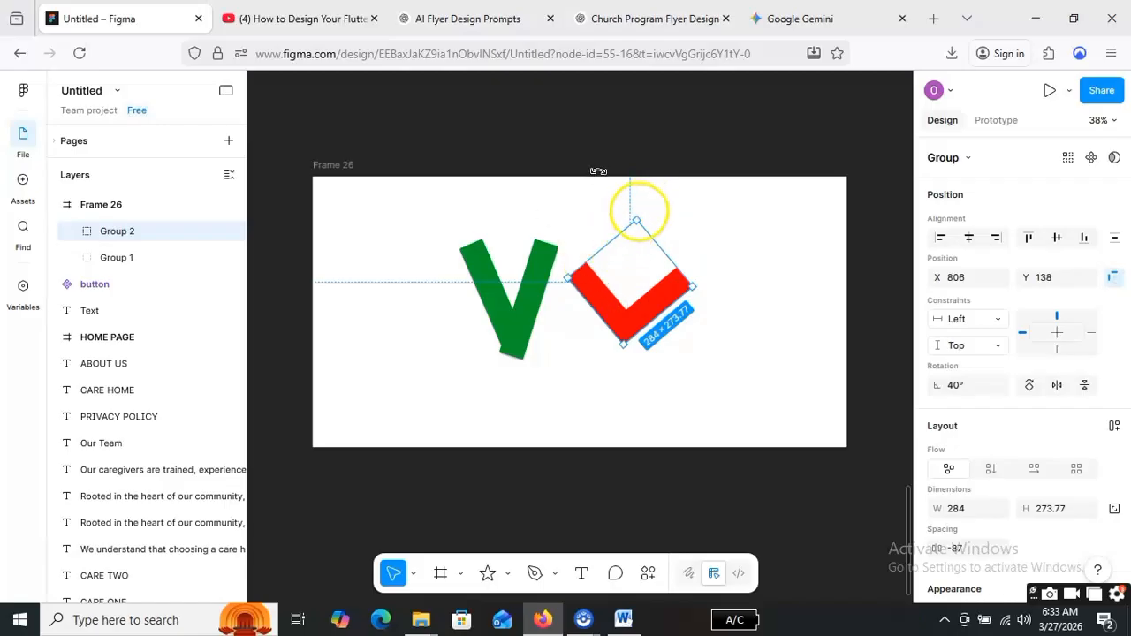
Try a smaller size of about 232 × 241 on the red L group and undo it
left_click_drag(530, 210, 590, 196)
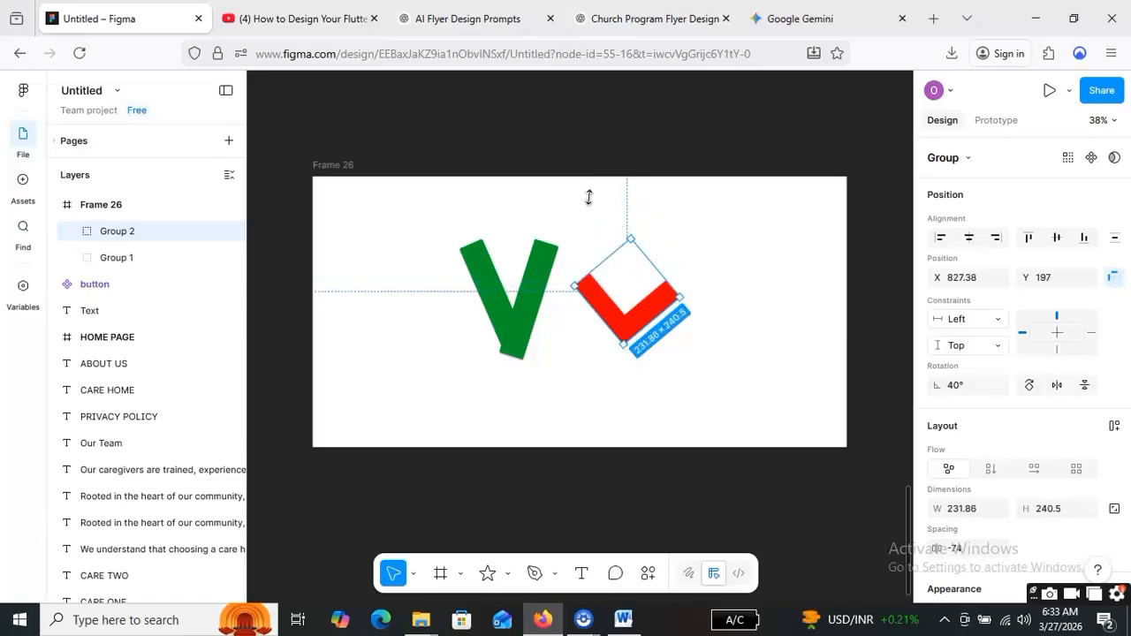
key("ctrl+z")
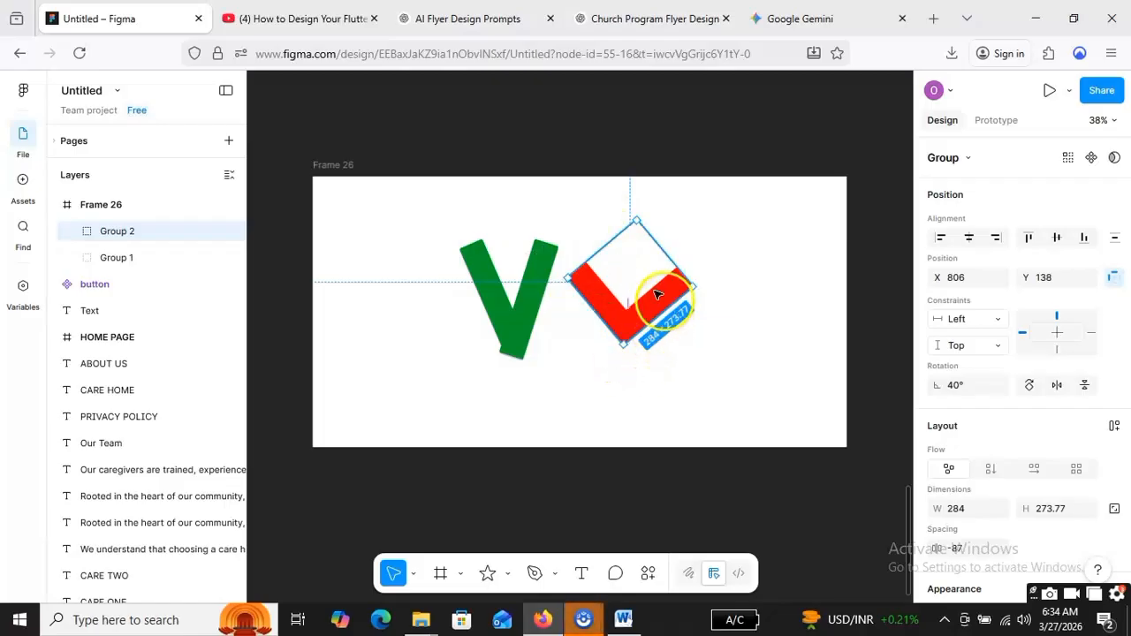
left_click(680, 346)
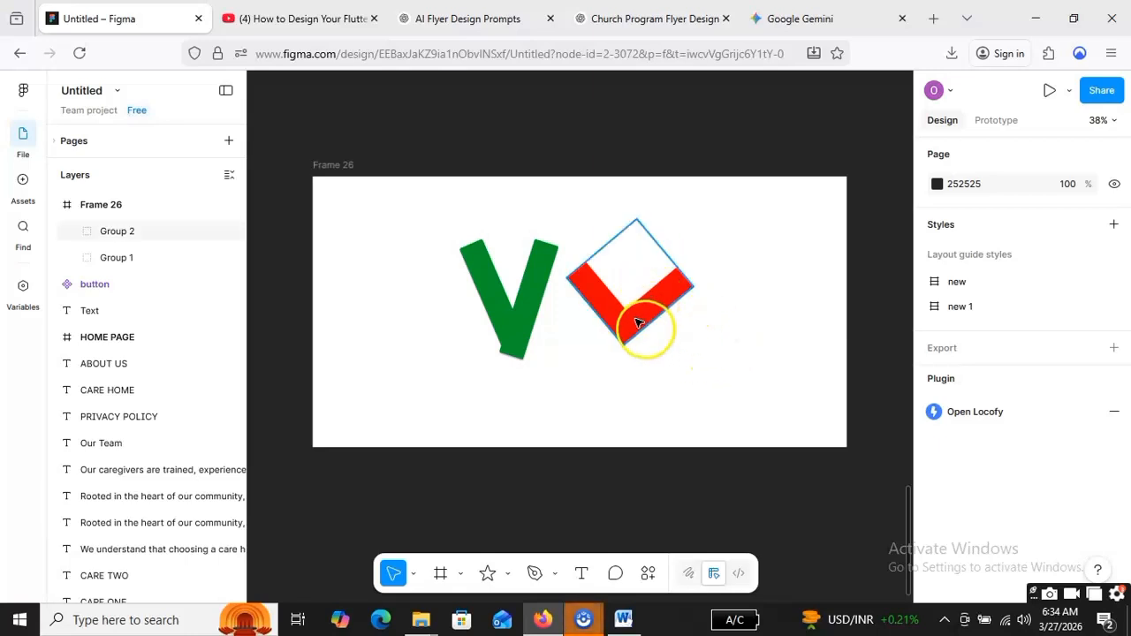
Move the red L group away from the green V to about X 1005, Y 114 and rotate it to about -41°
left_click_drag(692, 315, 701, 314)
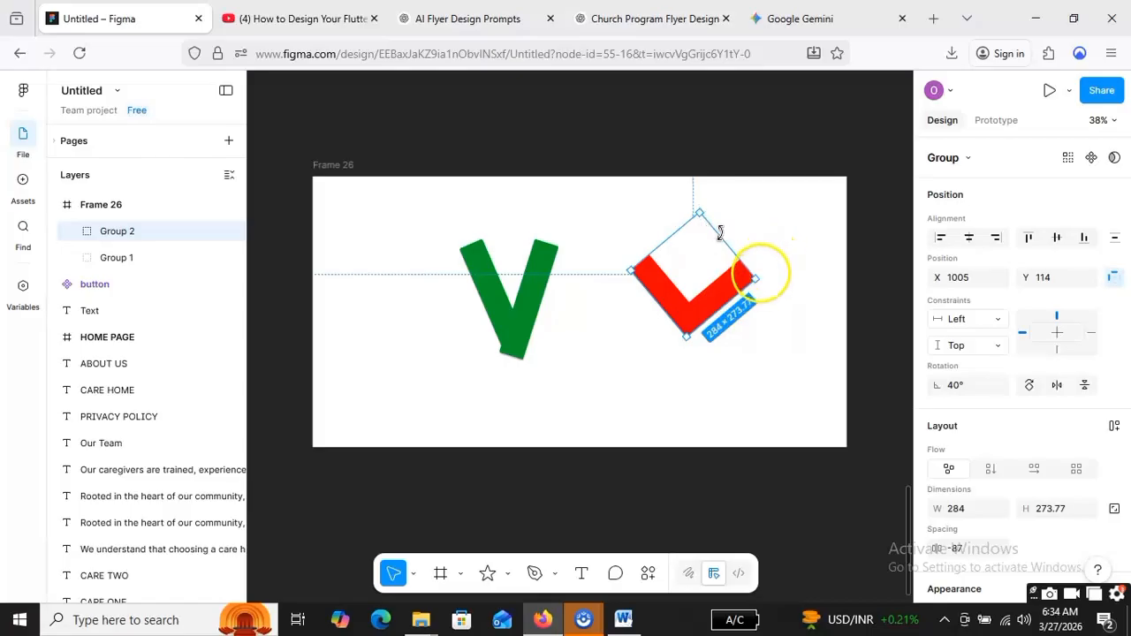
left_click_drag(721, 228, 679, 337)
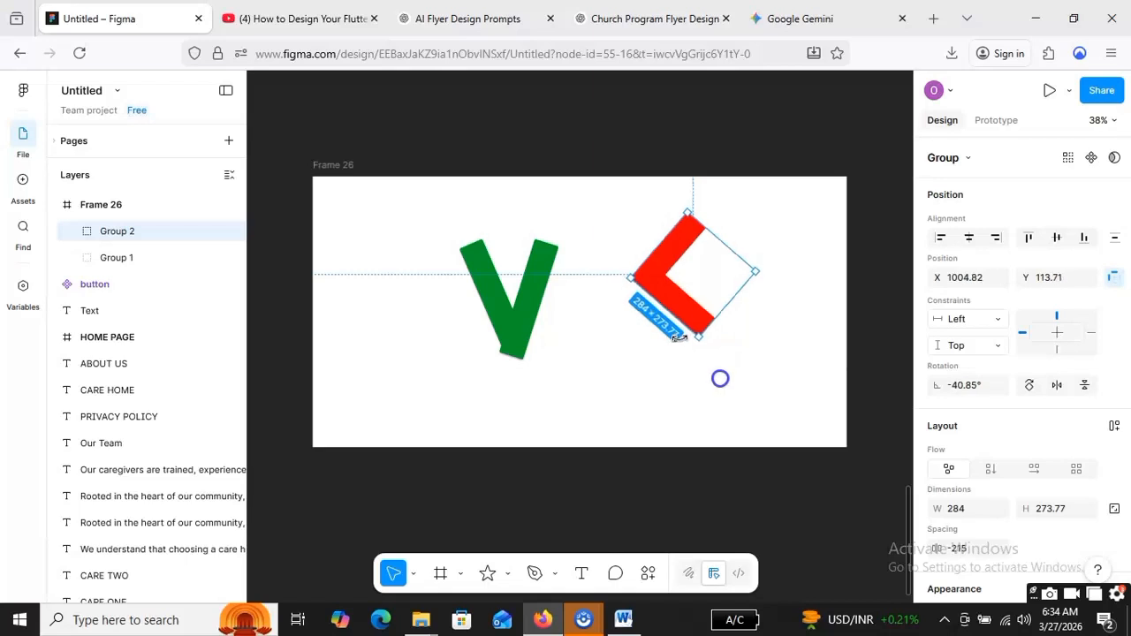
left_click(878, 309)
Move the red L group to the lower right of the green V, at about X 720, Y 443
left_click(677, 288)
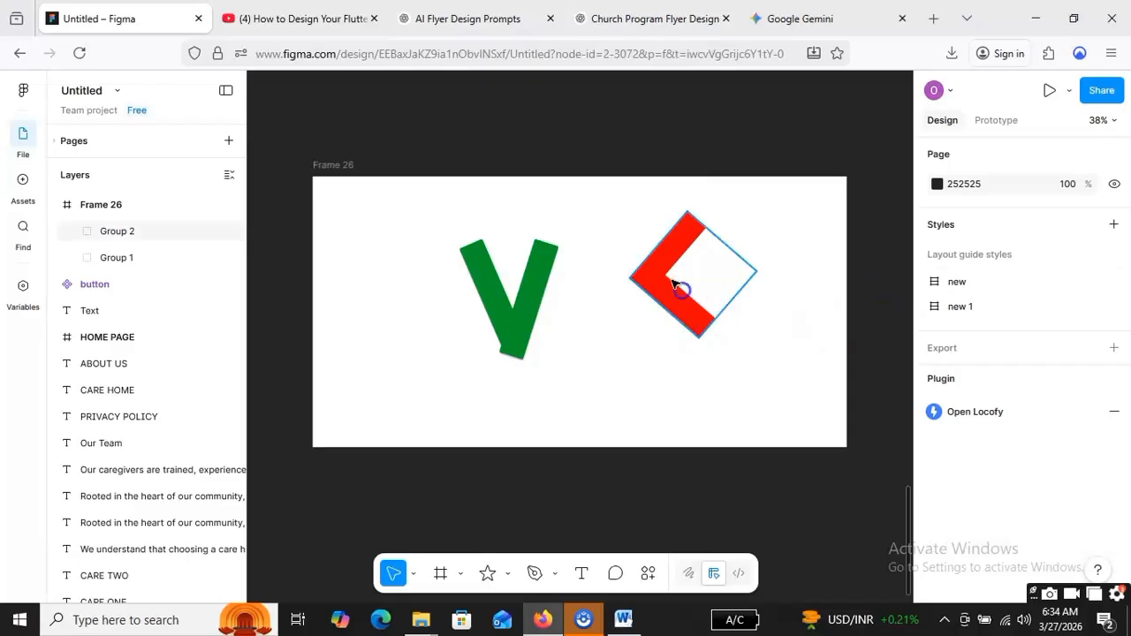
left_click_drag(606, 301, 601, 301)
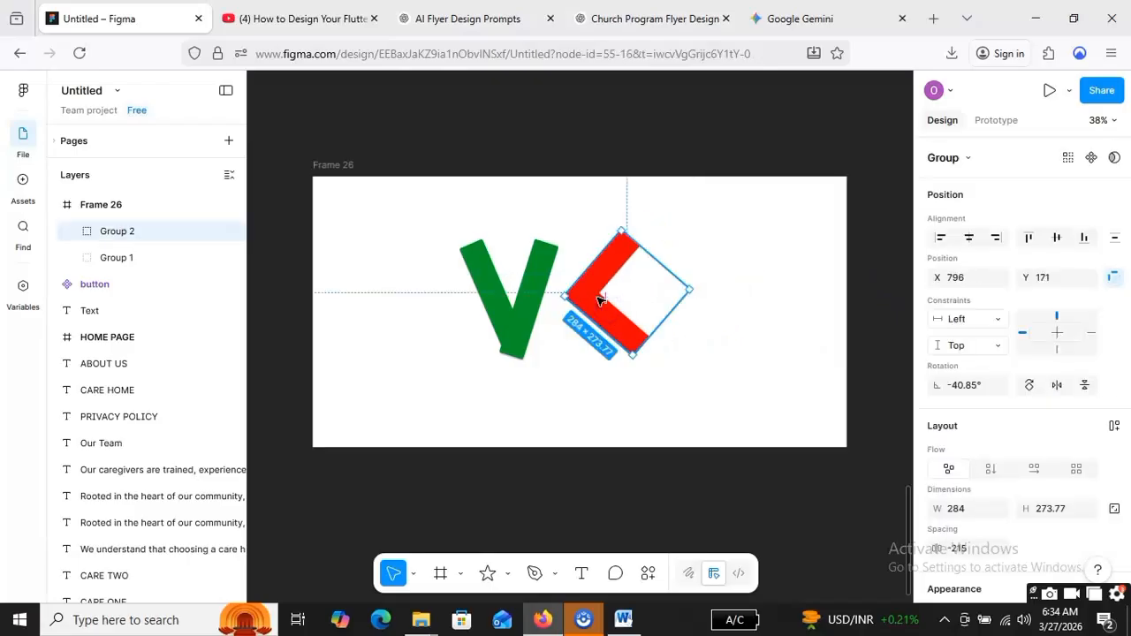
left_click_drag(599, 300, 575, 386)
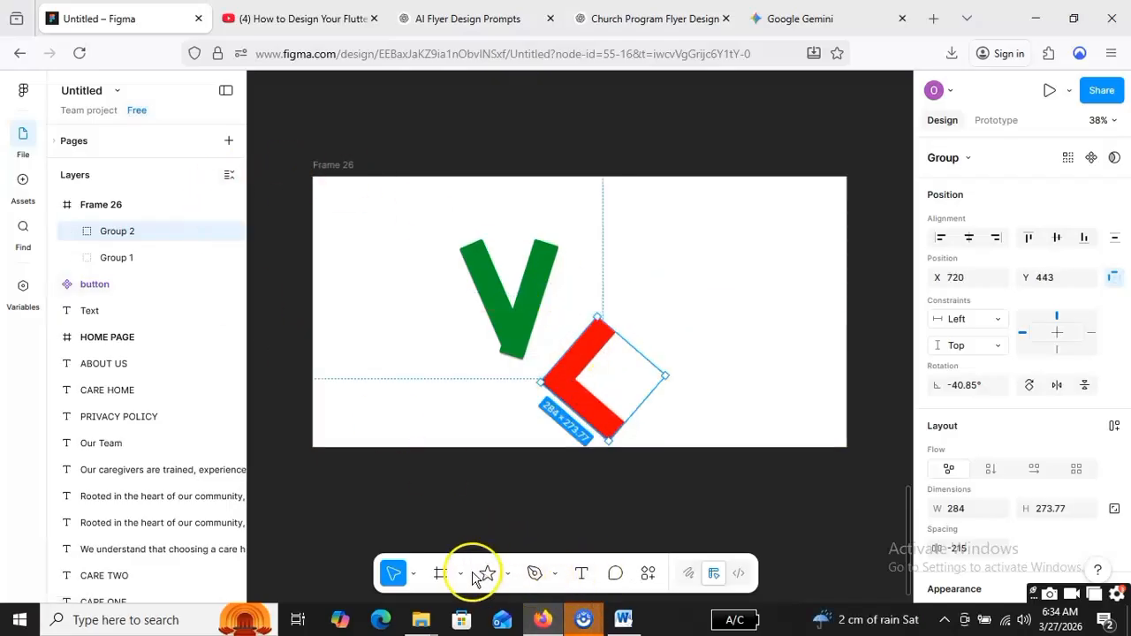
Draw a frame about 204 × 166 on the white area right of the green V and fill it with black
left_click(444, 576)
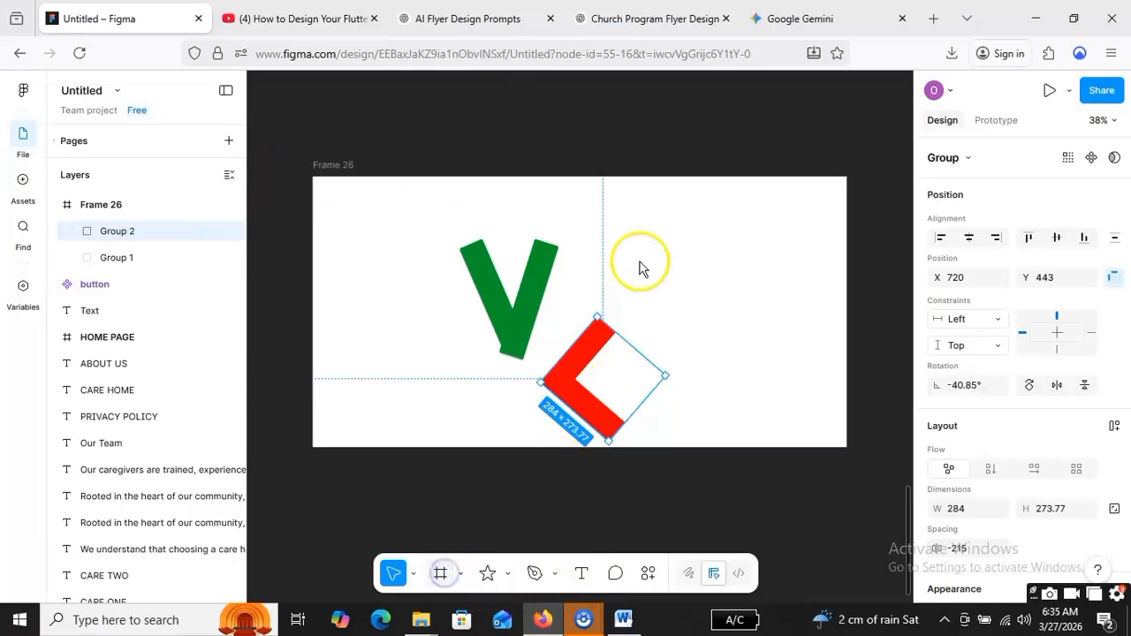
left_click_drag(697, 264, 761, 320)
scroll(1047, 474, "down", 2)
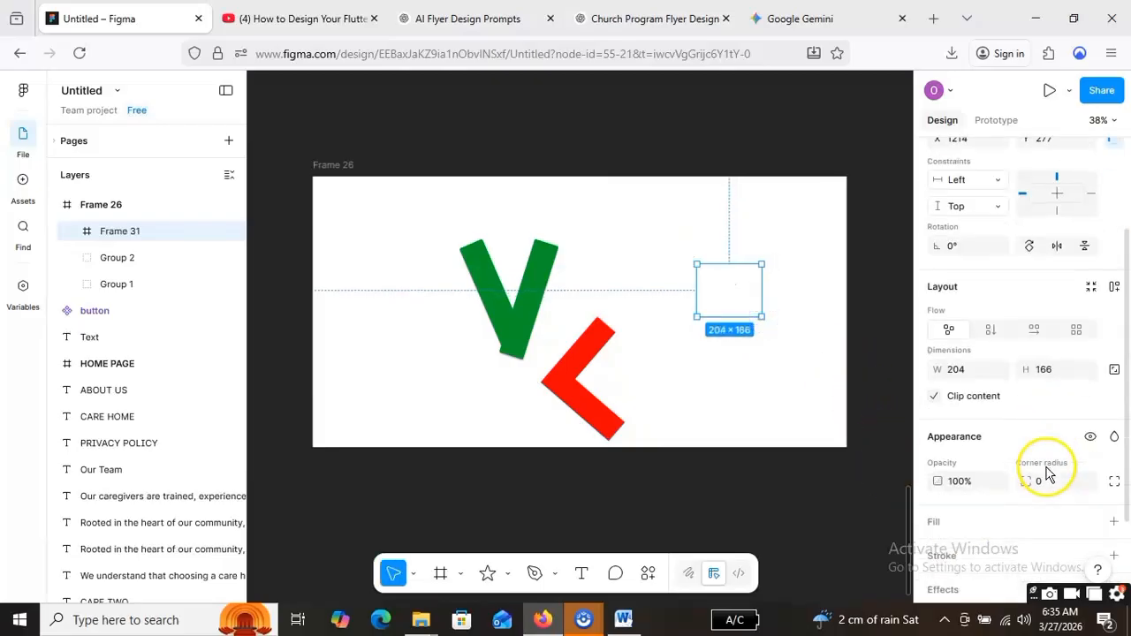
scroll(1046, 475, "down", 1)
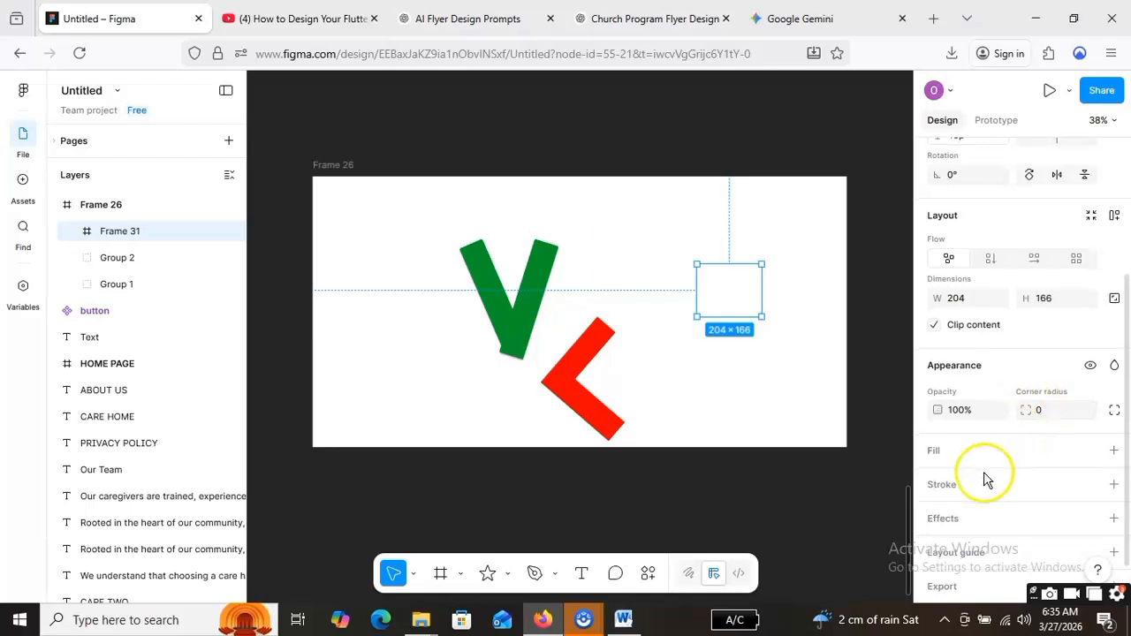
scroll(985, 478, "down", 1)
left_click(957, 408)
left_click(954, 409)
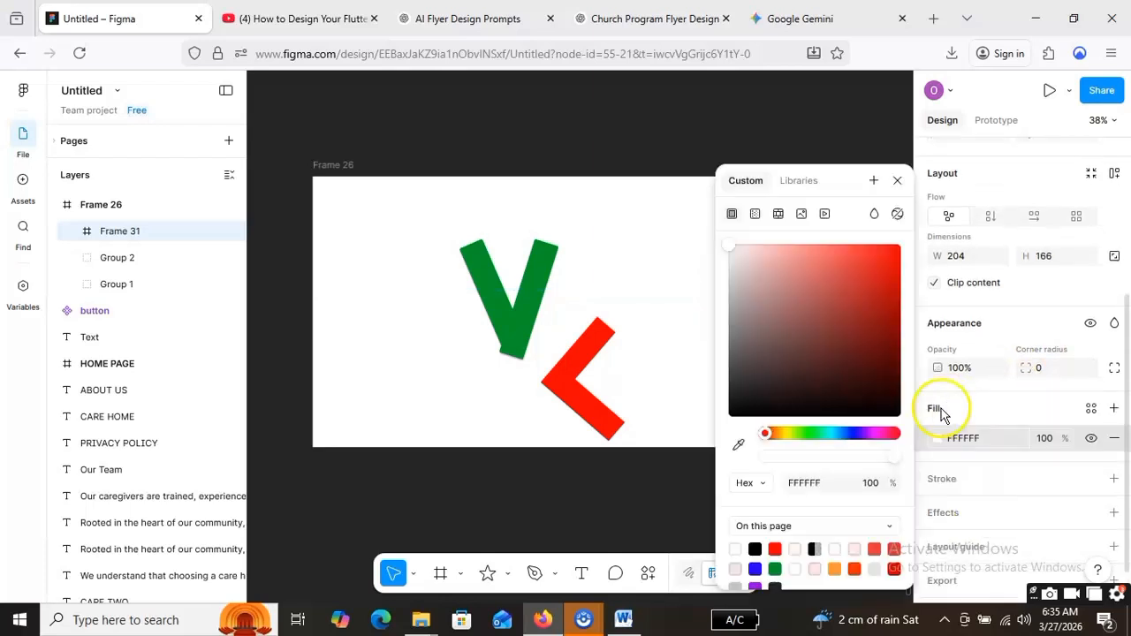
left_click_drag(746, 414, 741, 420)
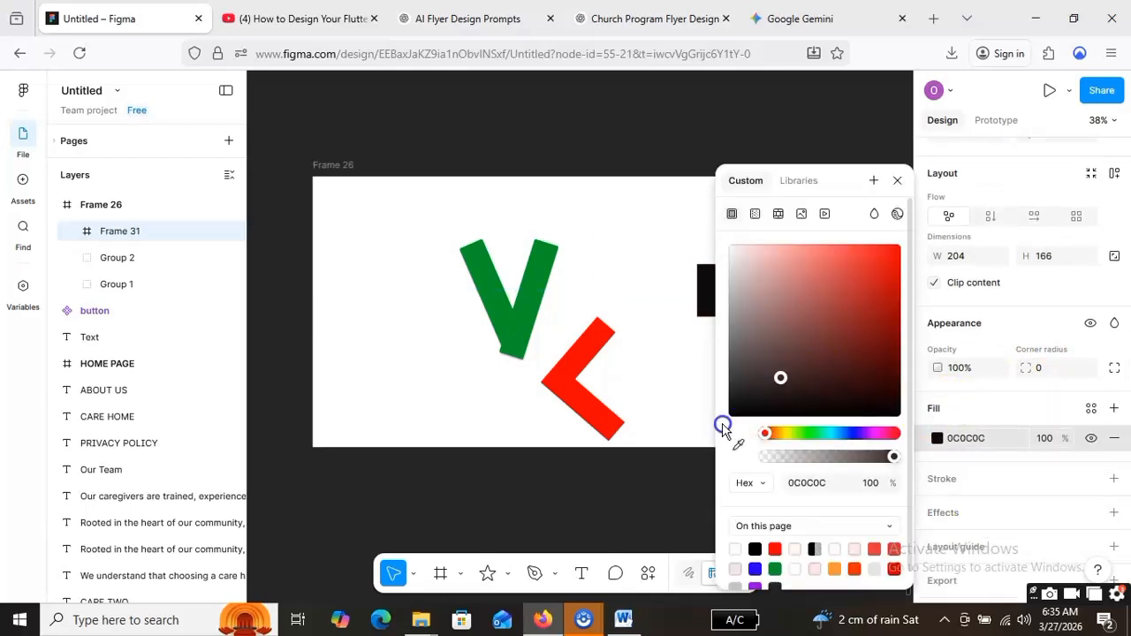
left_click(641, 497)
Move the red L group into the black frame, at about X 64, Y 10 inside it
left_click(589, 304)
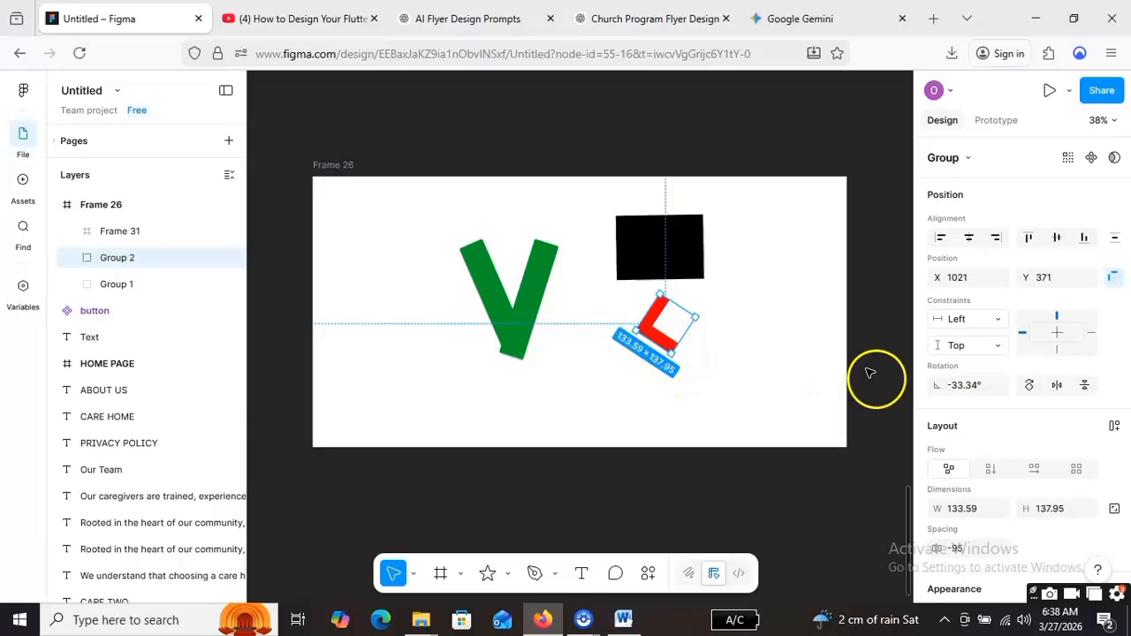
left_click(869, 374)
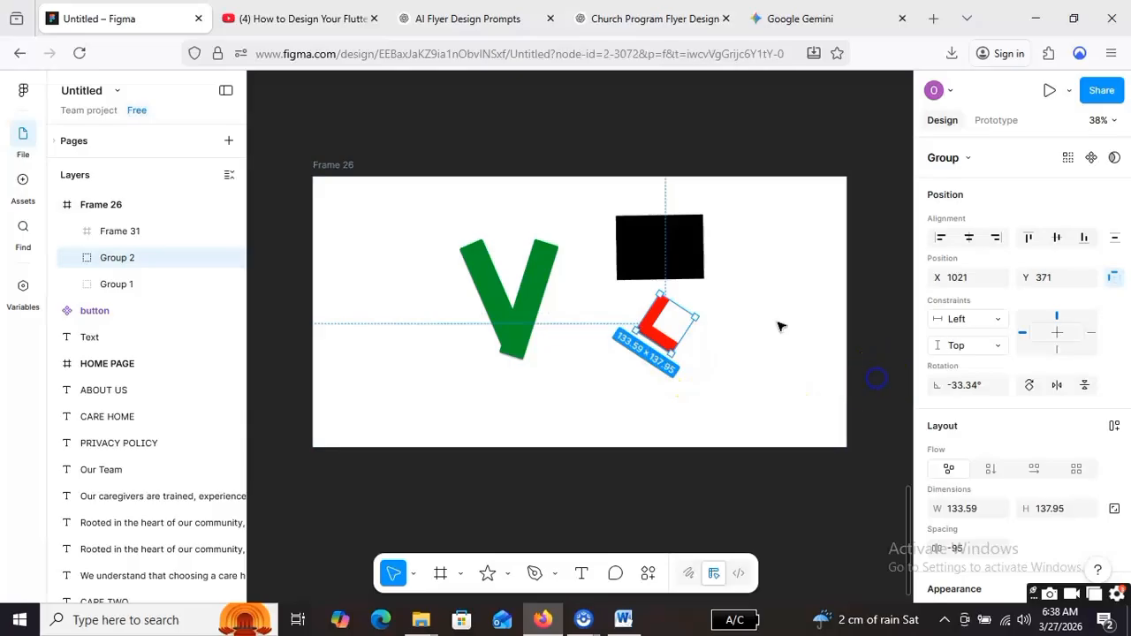
left_click(659, 323)
left_click_drag(649, 300, 649, 257)
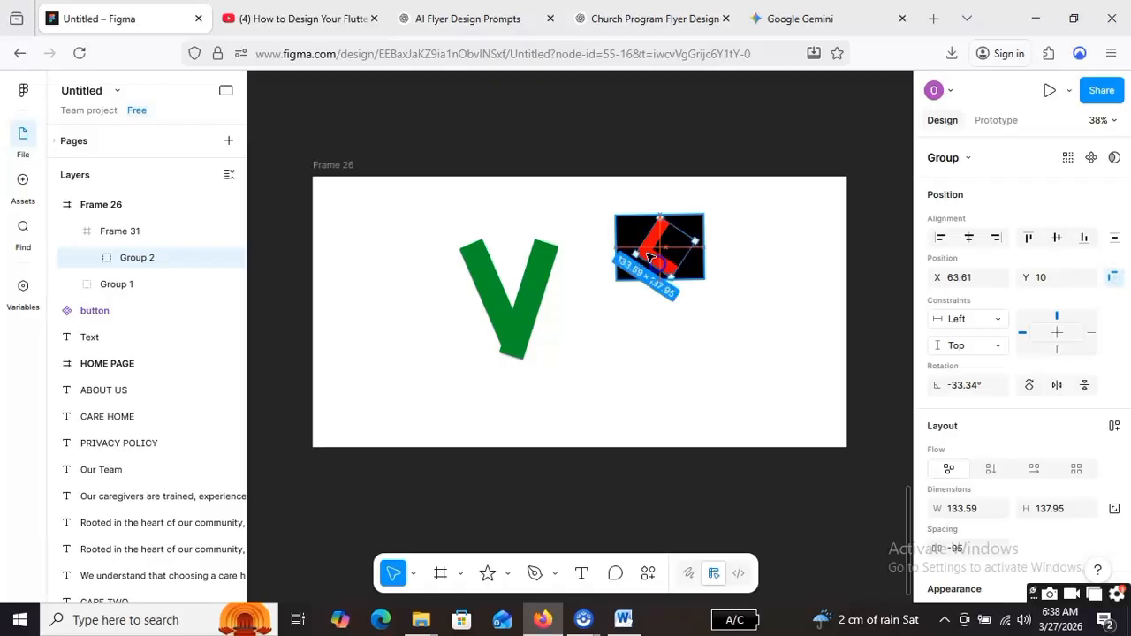
Select the black frame that holds the red L group
left_click(870, 340)
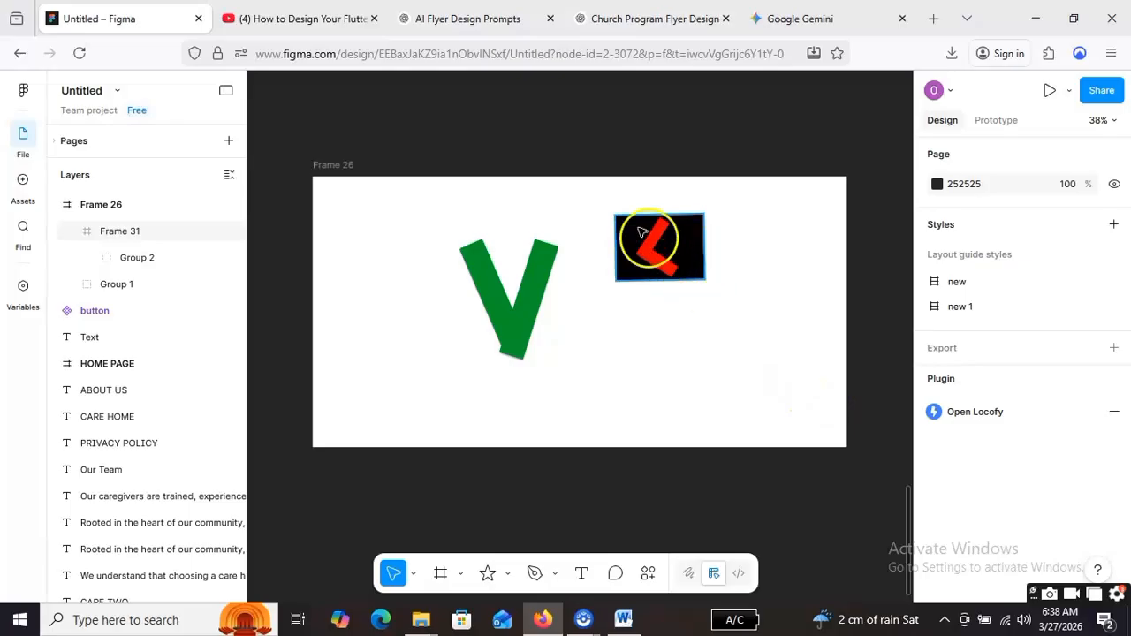
left_click(658, 256)
left_click(649, 257)
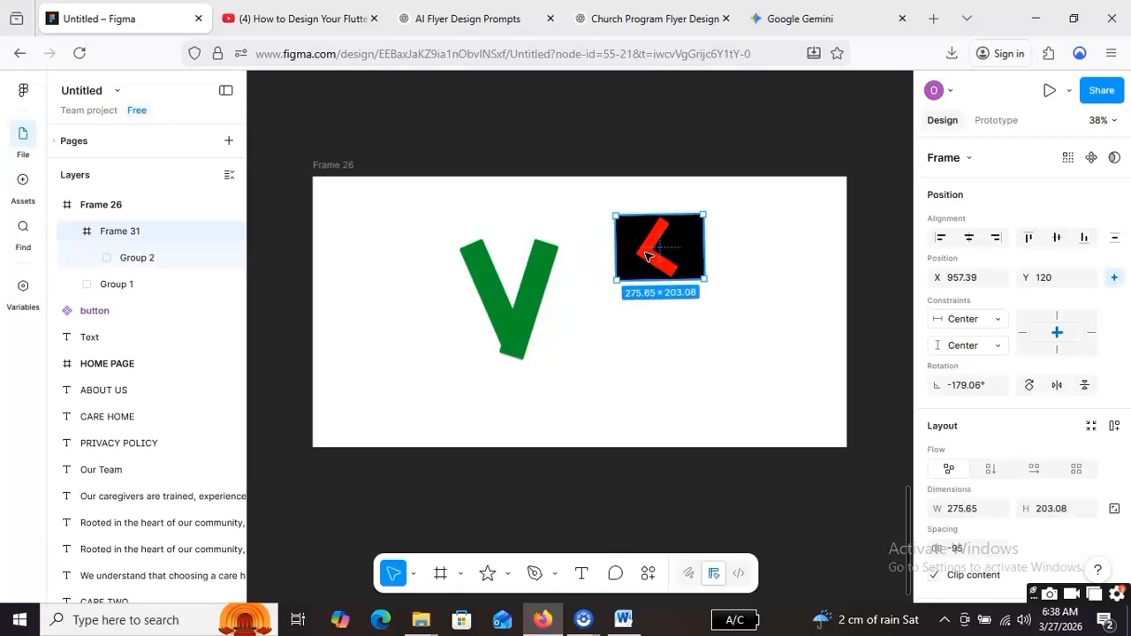